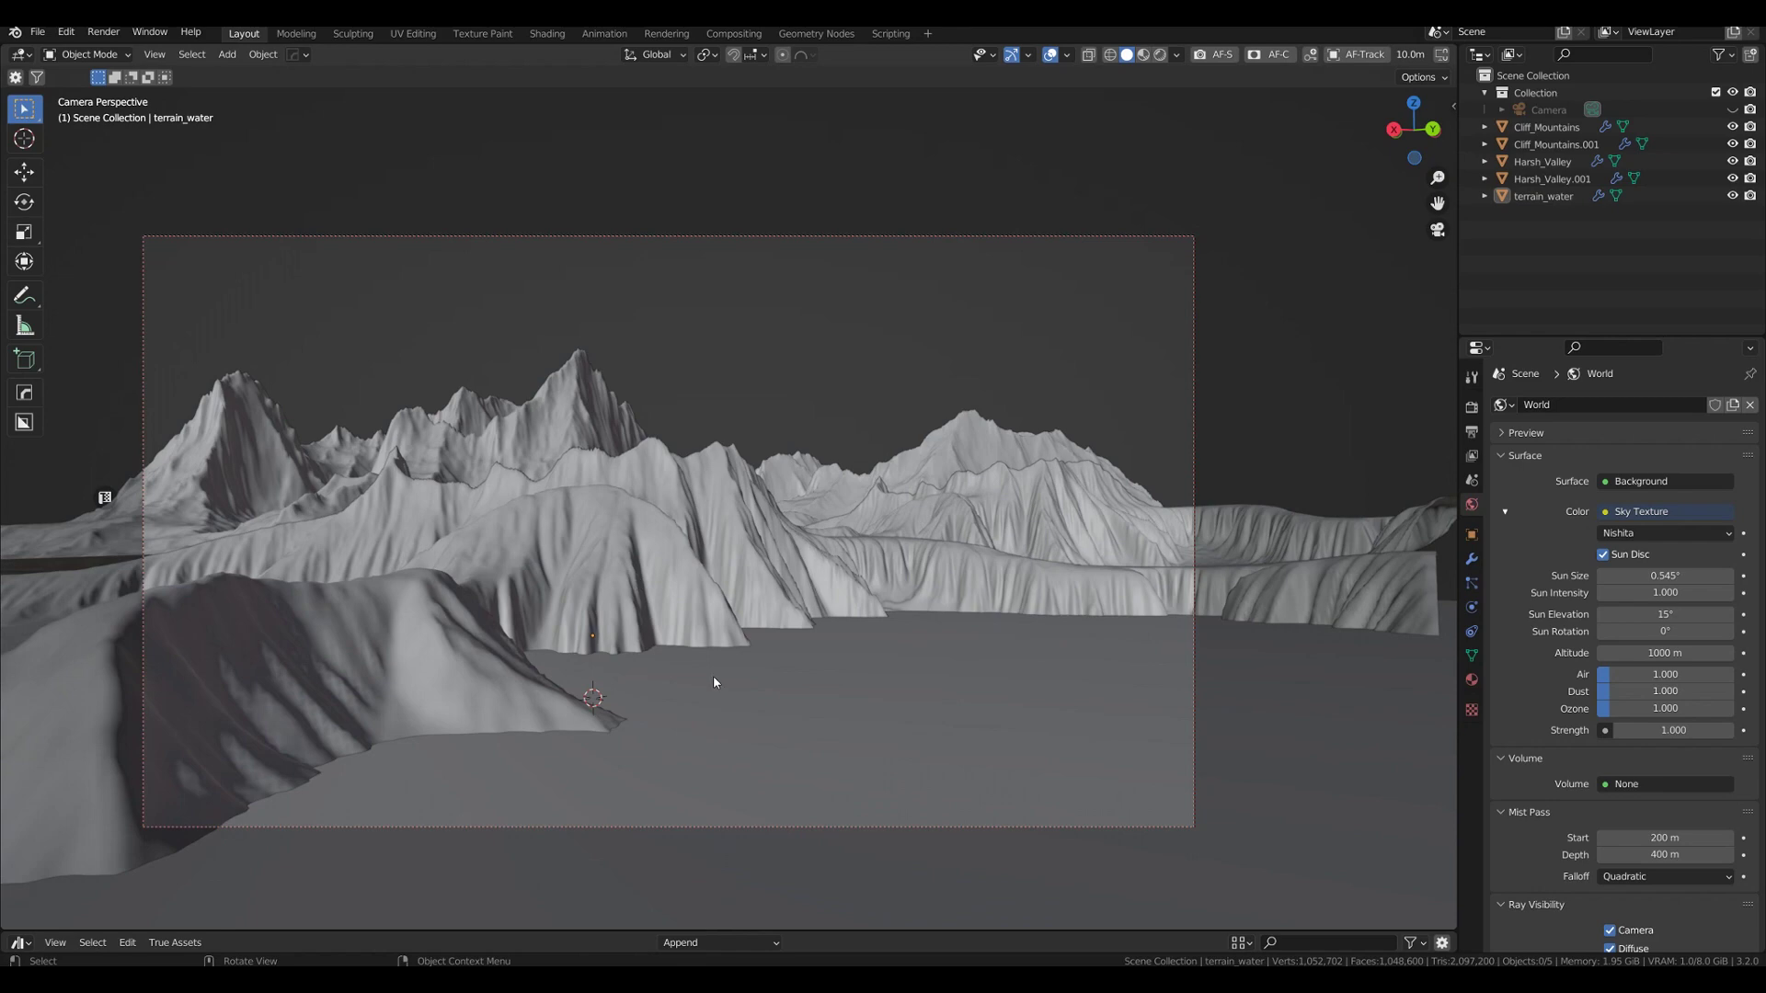
# Orbit around the terrain pieces for a side overview, then return to the camera view.
pyautogui.moveTo(767, 549); pyautogui.dragTo(740, 489, button='middle')
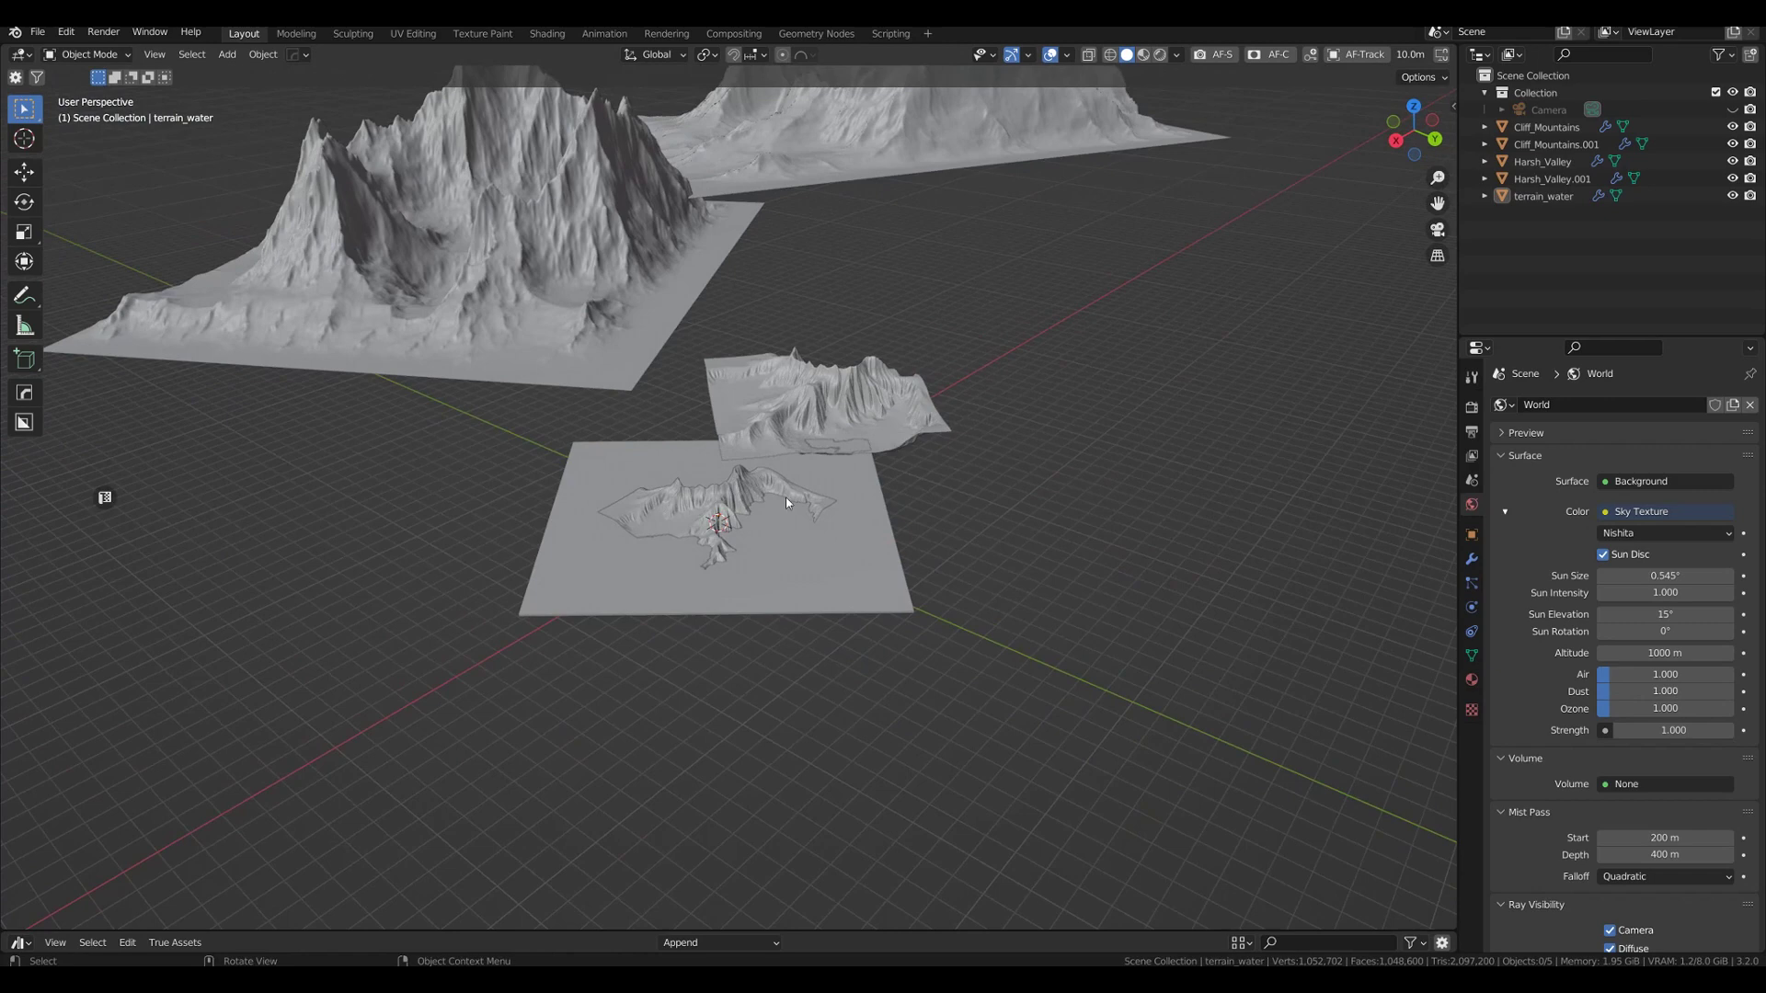
pyautogui.moveTo(872, 438); pyautogui.dragTo(1098, 210, button='middle')
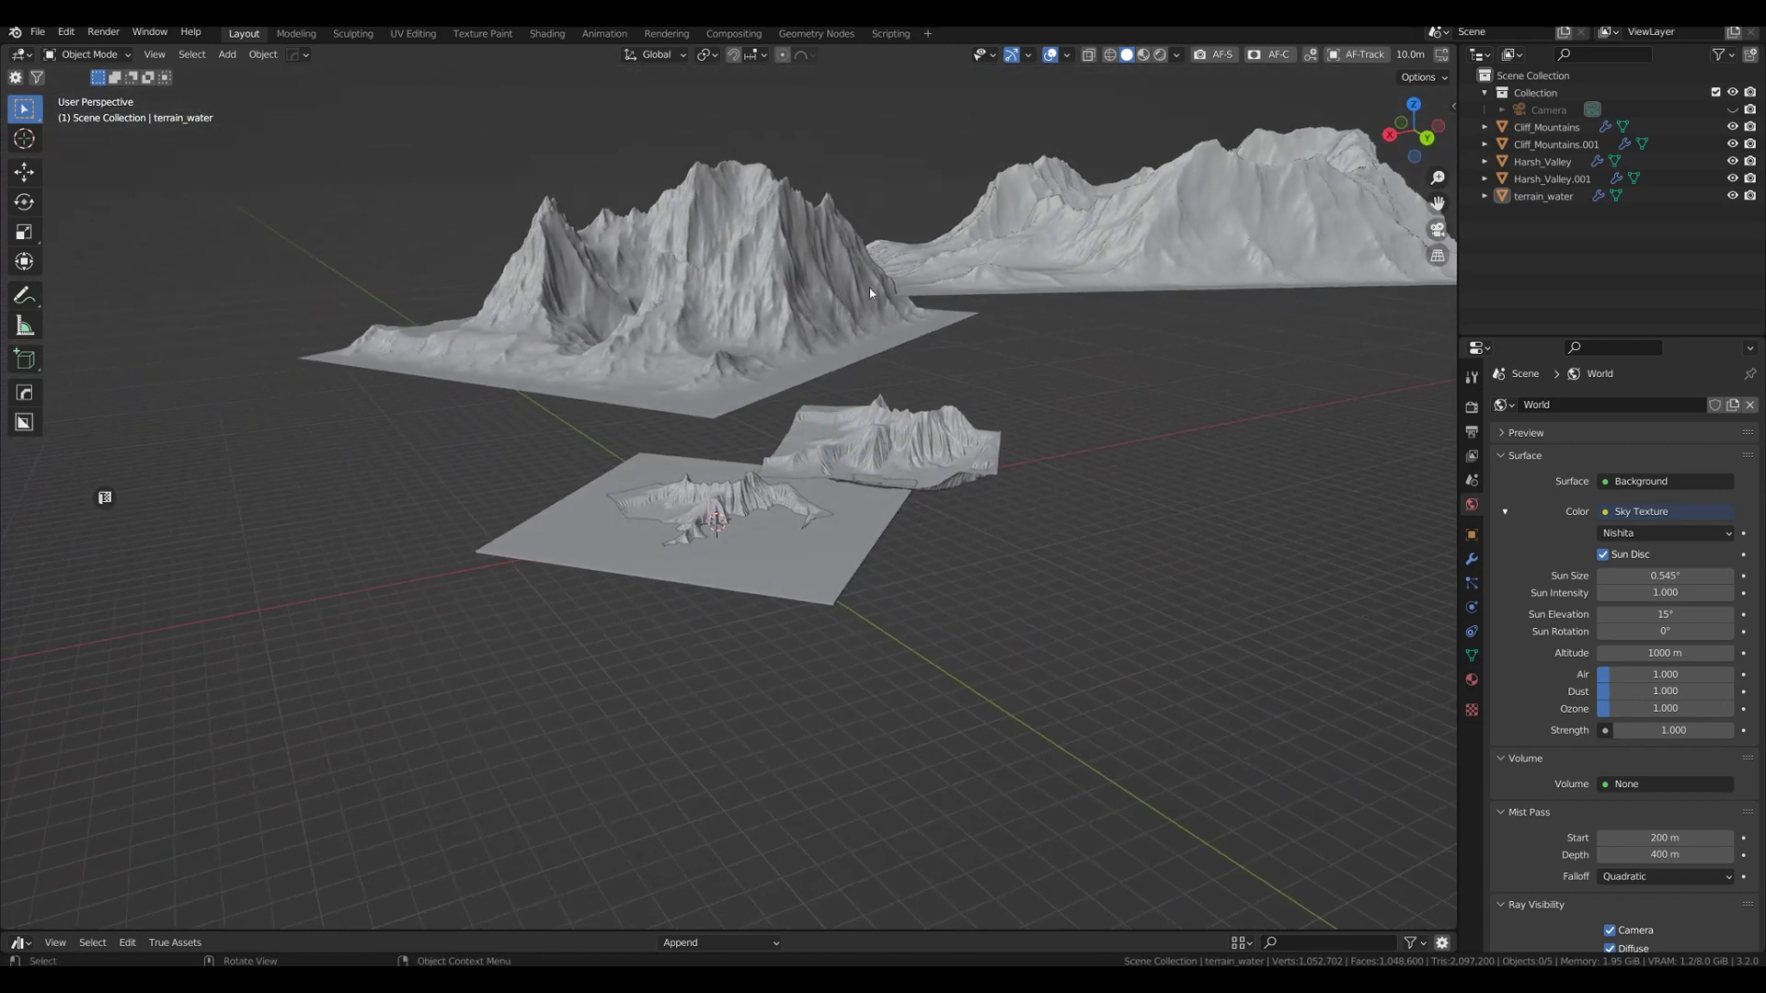
pyautogui.moveTo(1096, 406)
pyautogui.mouseDown(button='middle')
pyautogui.moveTo(1254, 383)
pyautogui.moveTo(1088, 383)
pyautogui.moveTo(1107, 382)
pyautogui.mouseUp(button='middle')
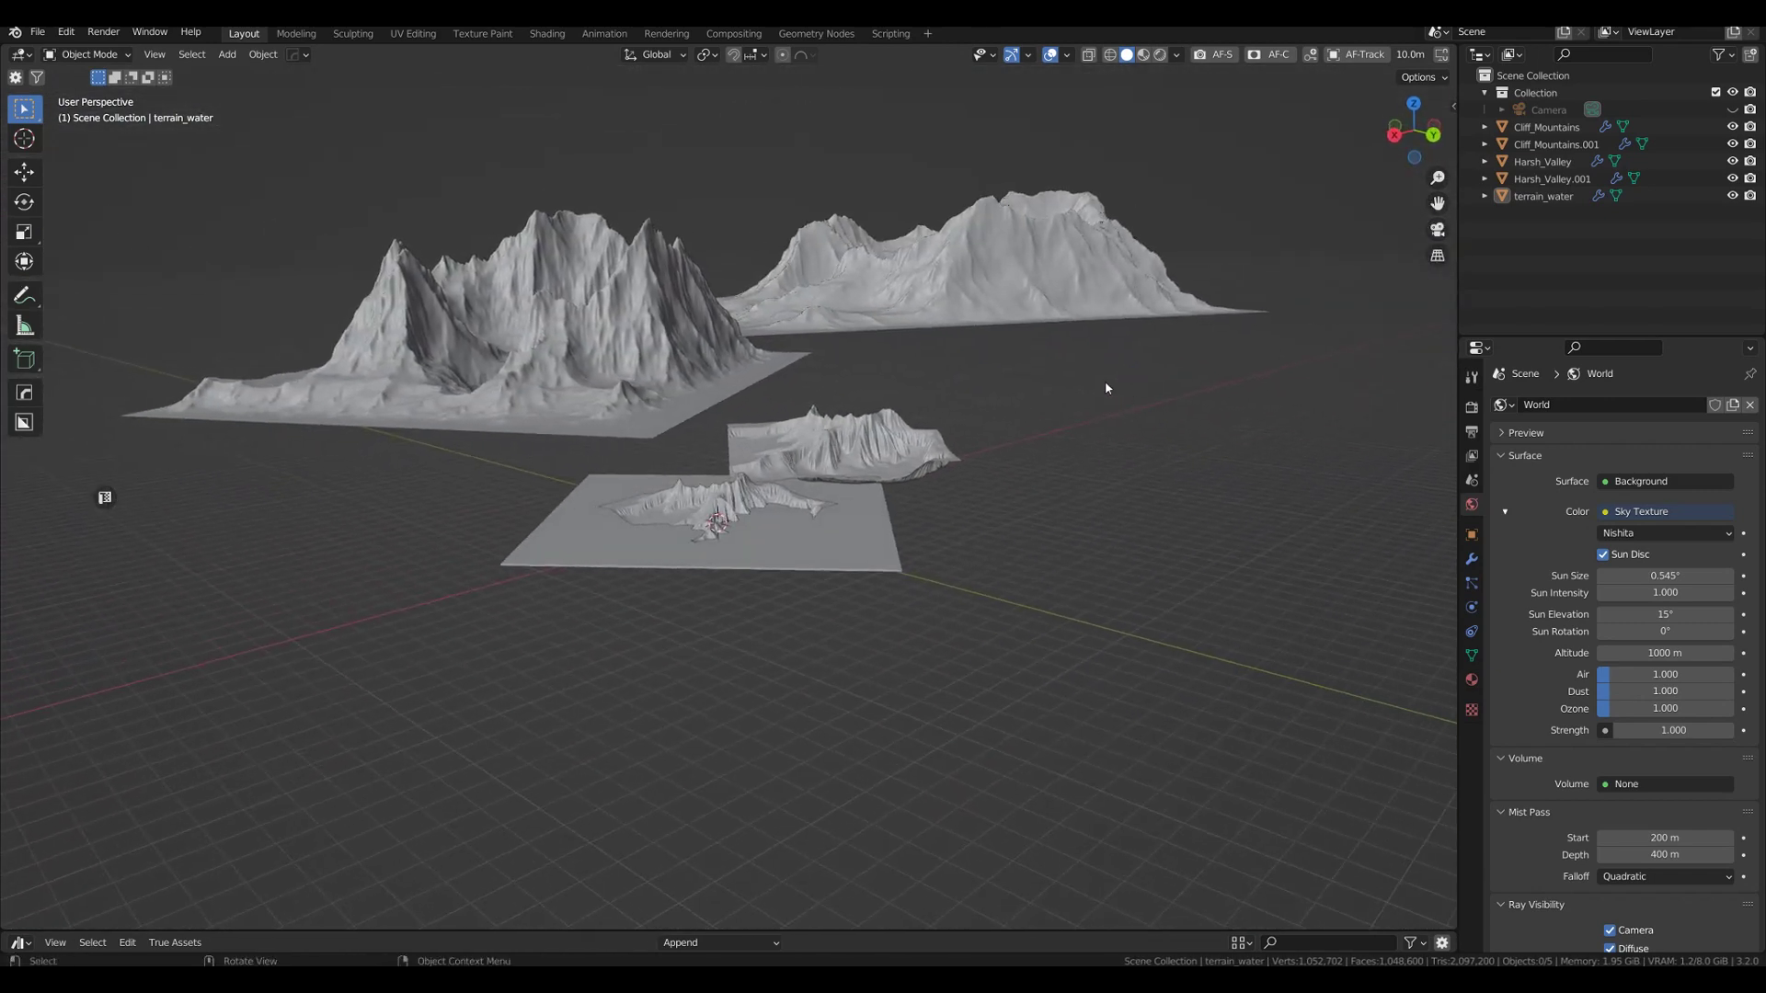
pyautogui.press('KP_0')
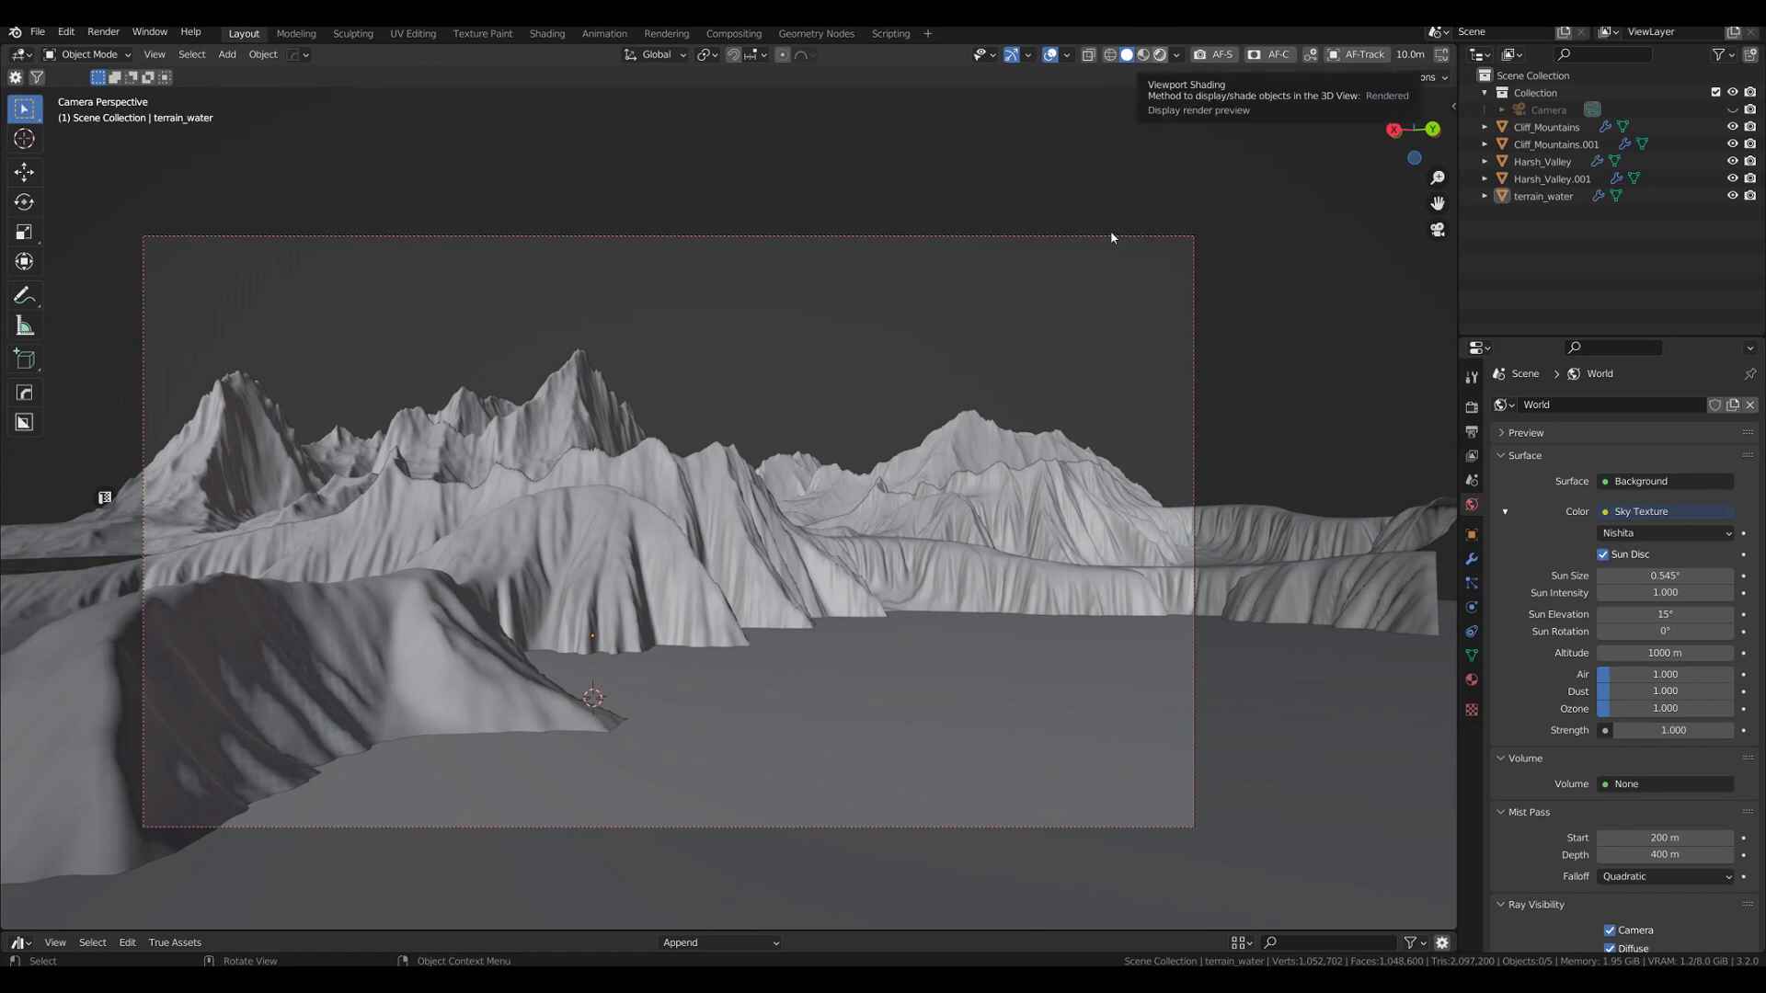
# Switch the viewport to Rendered shading and show the sidebar with the camera's transform values.
pyautogui.press('z')
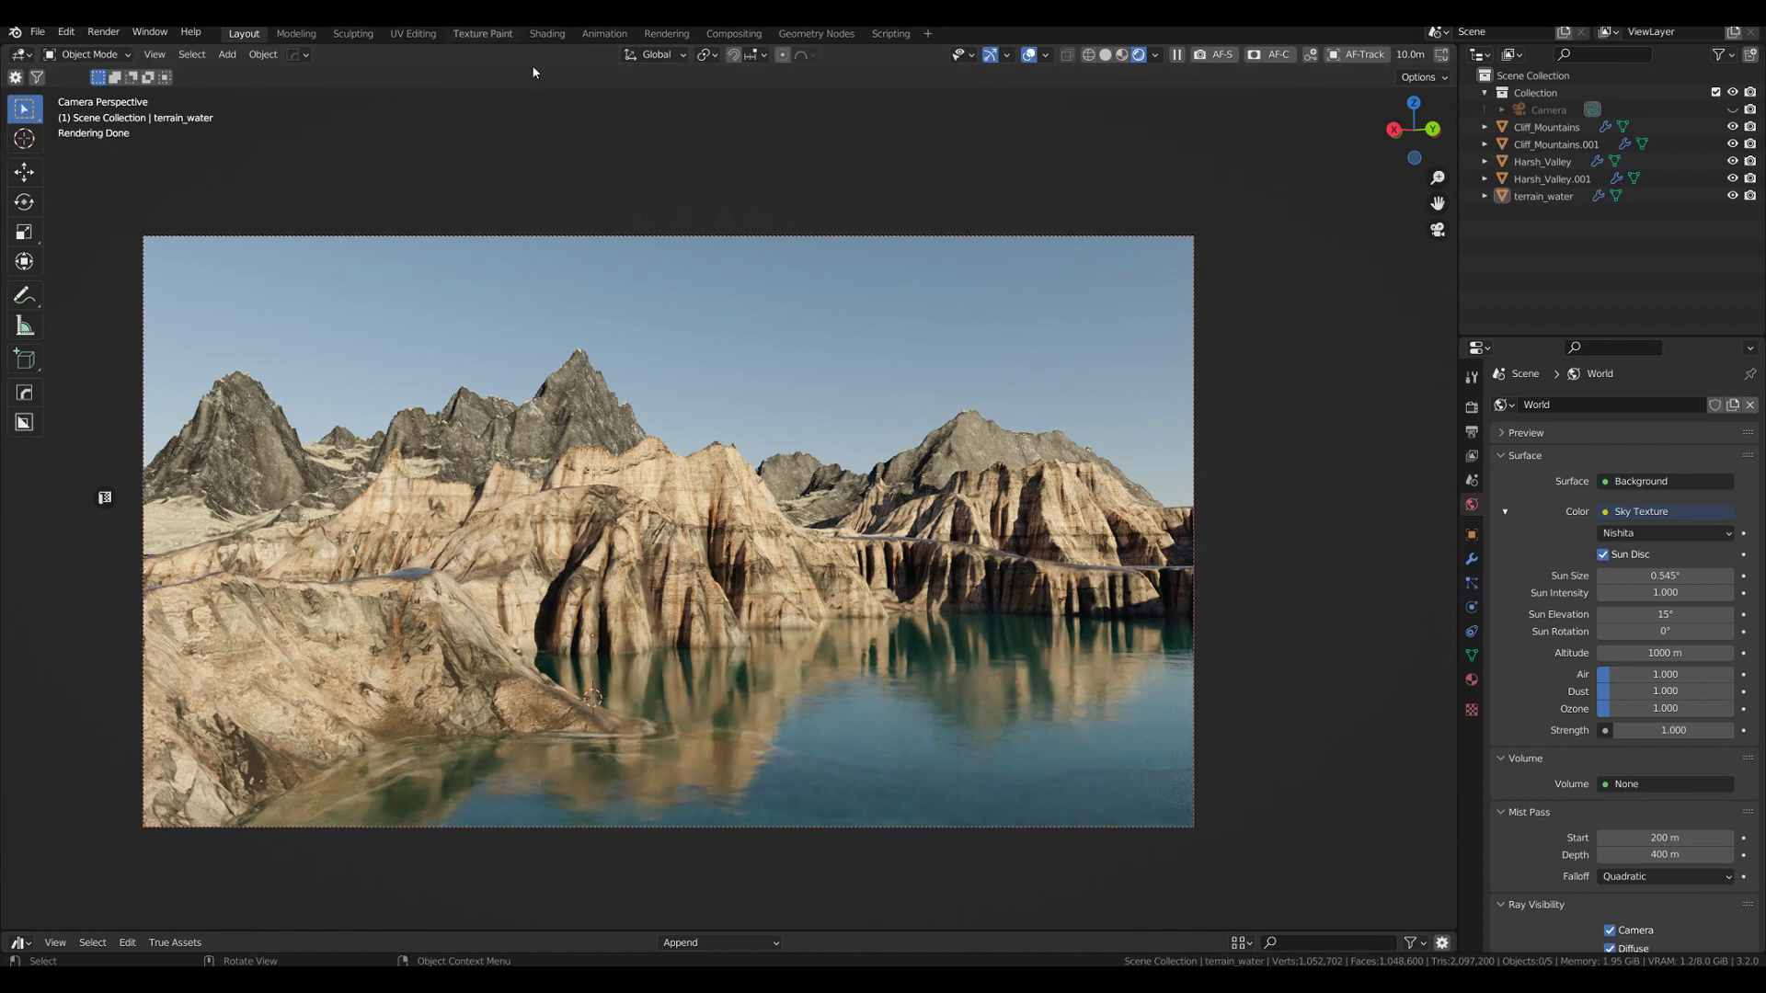
pyautogui.press('n')
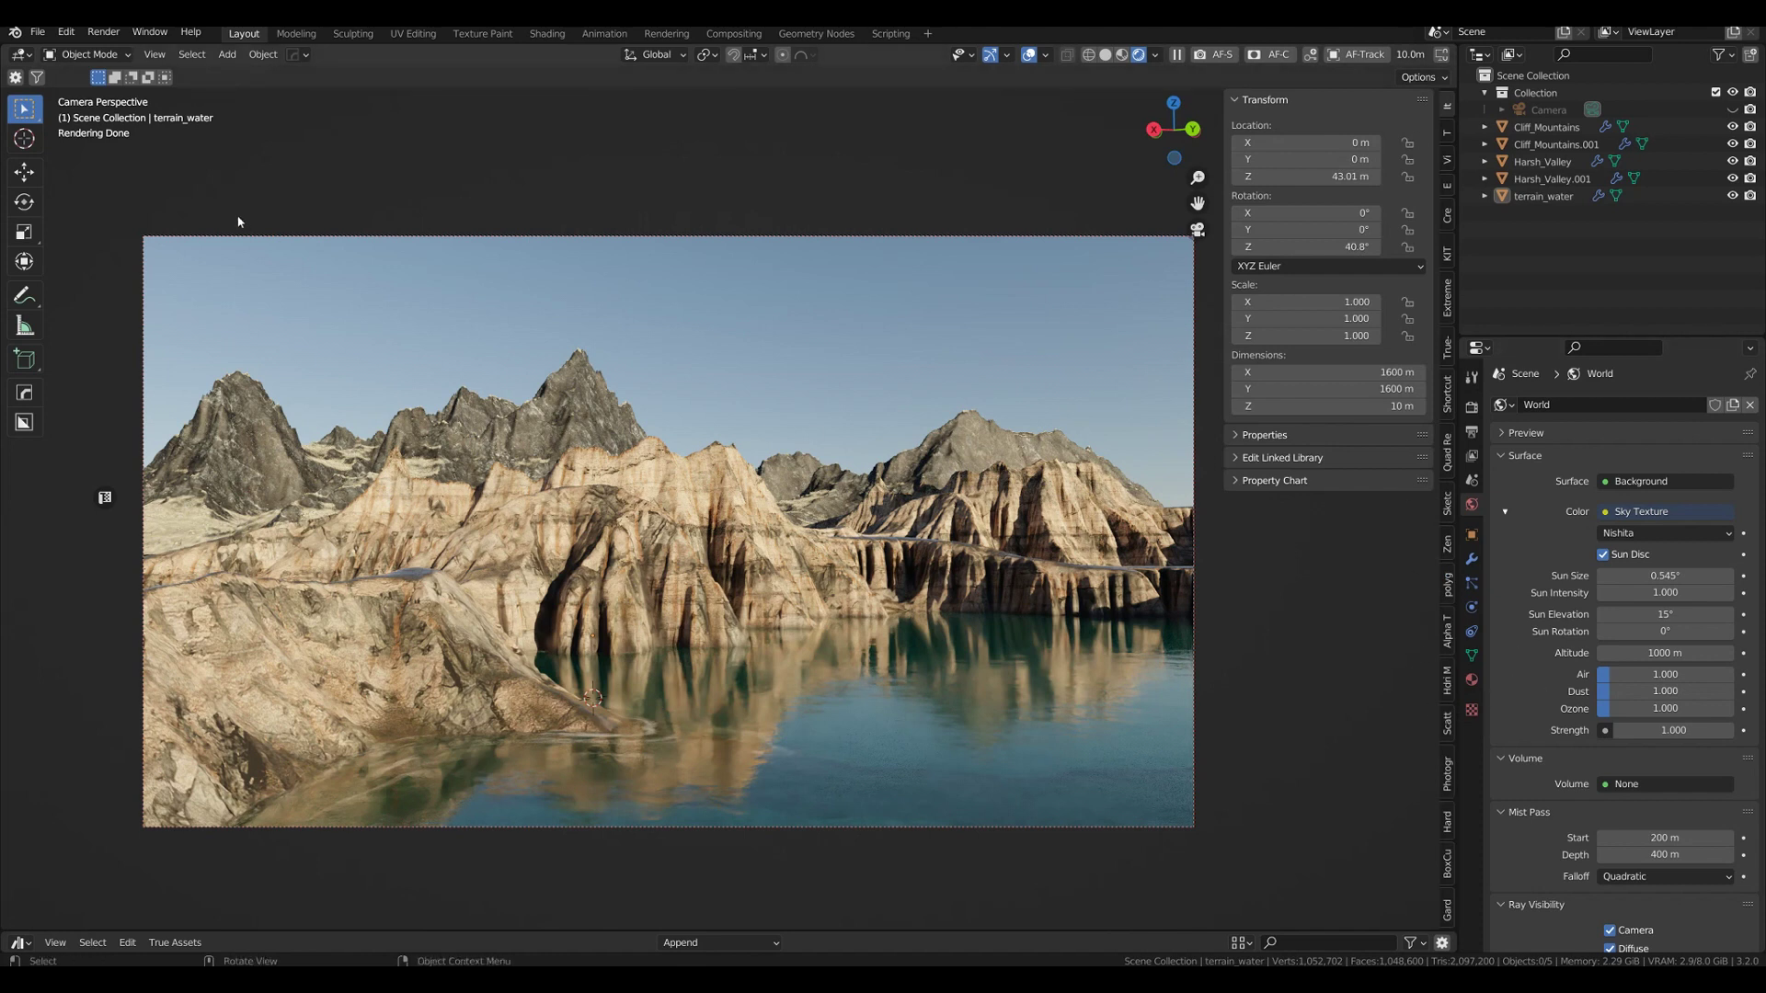
pyautogui.click(37, 77)
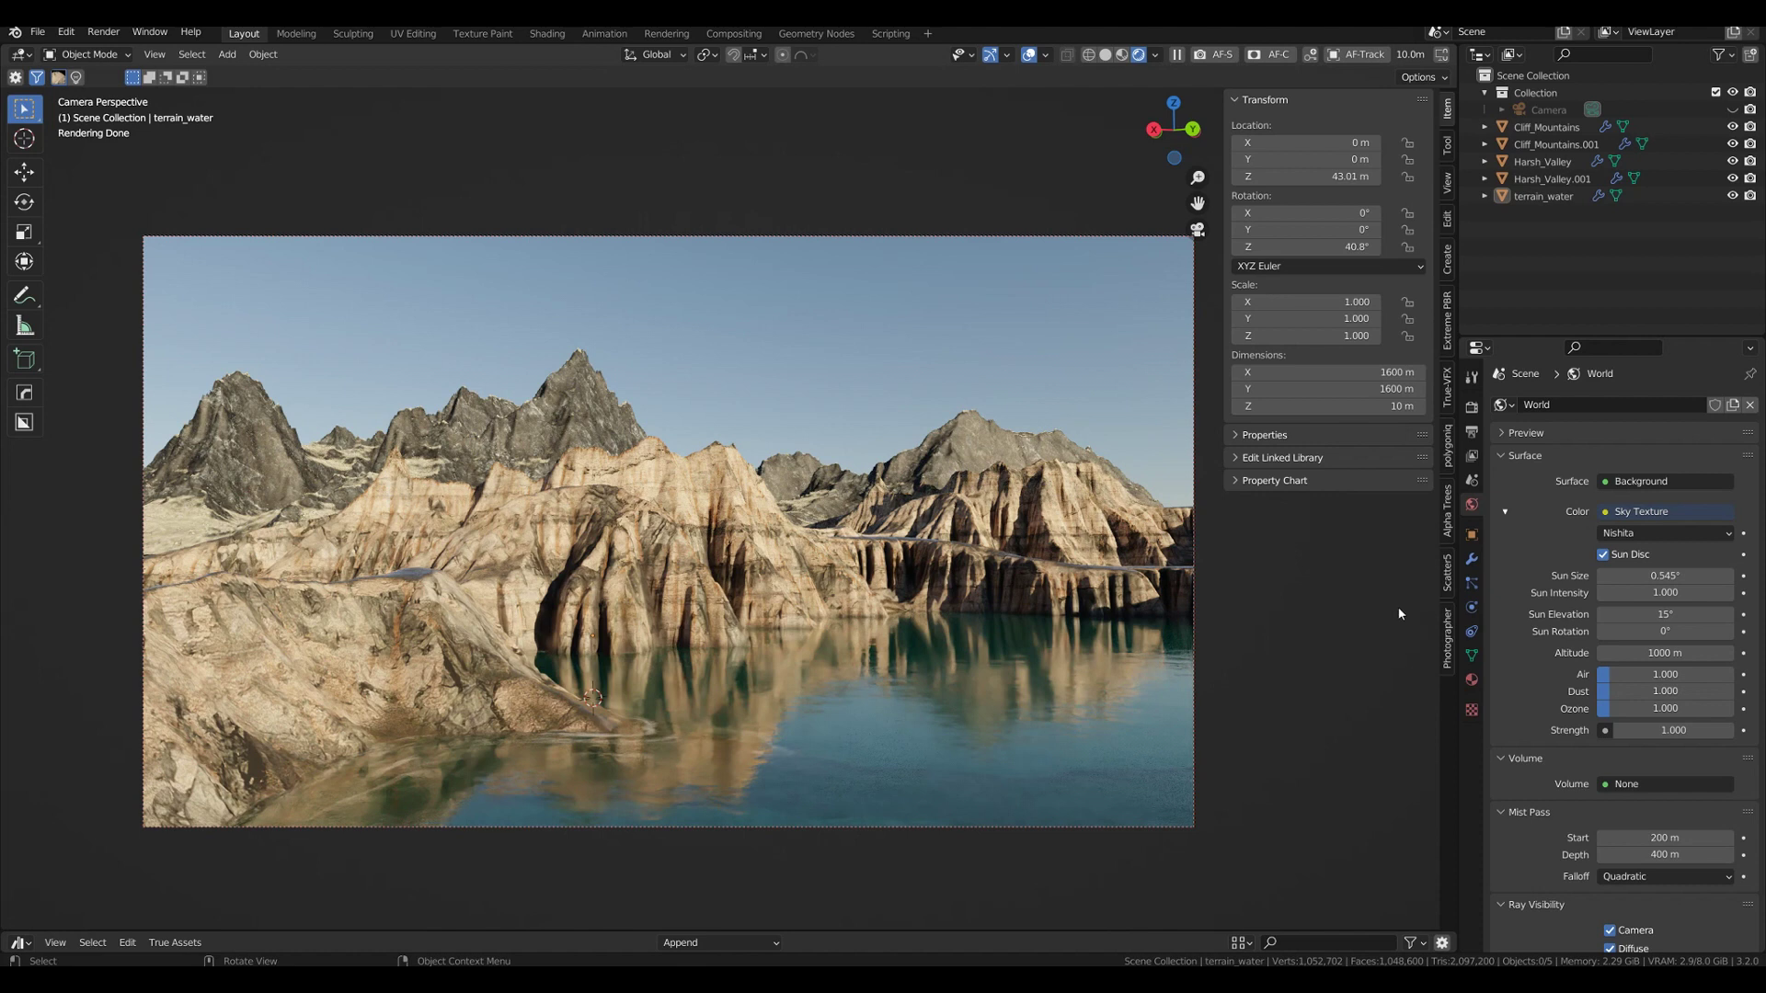
# Open the True-VFX sidebar tab and drag the Nishita sun rotation toward 310°.
pyautogui.click(1448, 388)
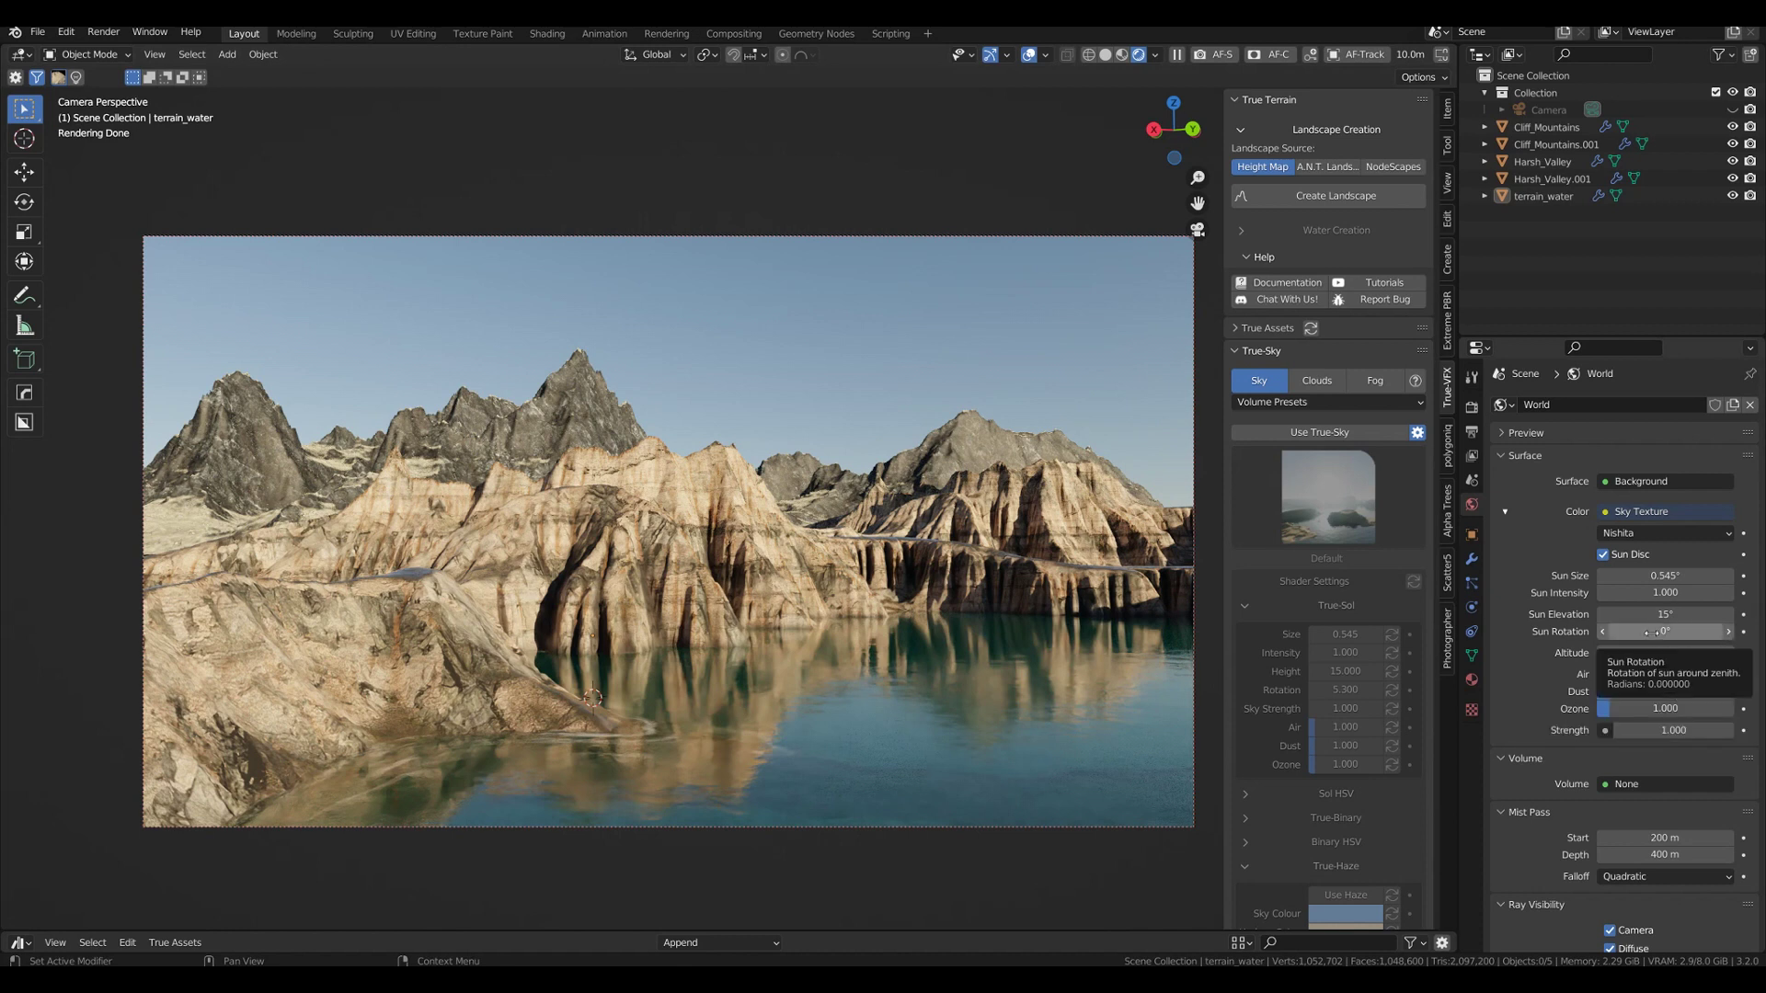
pyautogui.moveTo(1658, 632)
pyautogui.mouseDown()
pyautogui.moveTo(1765, 632)
pyautogui.moveTo(1559, 632)
pyautogui.moveTo(1685, 632)
pyautogui.mouseUp()
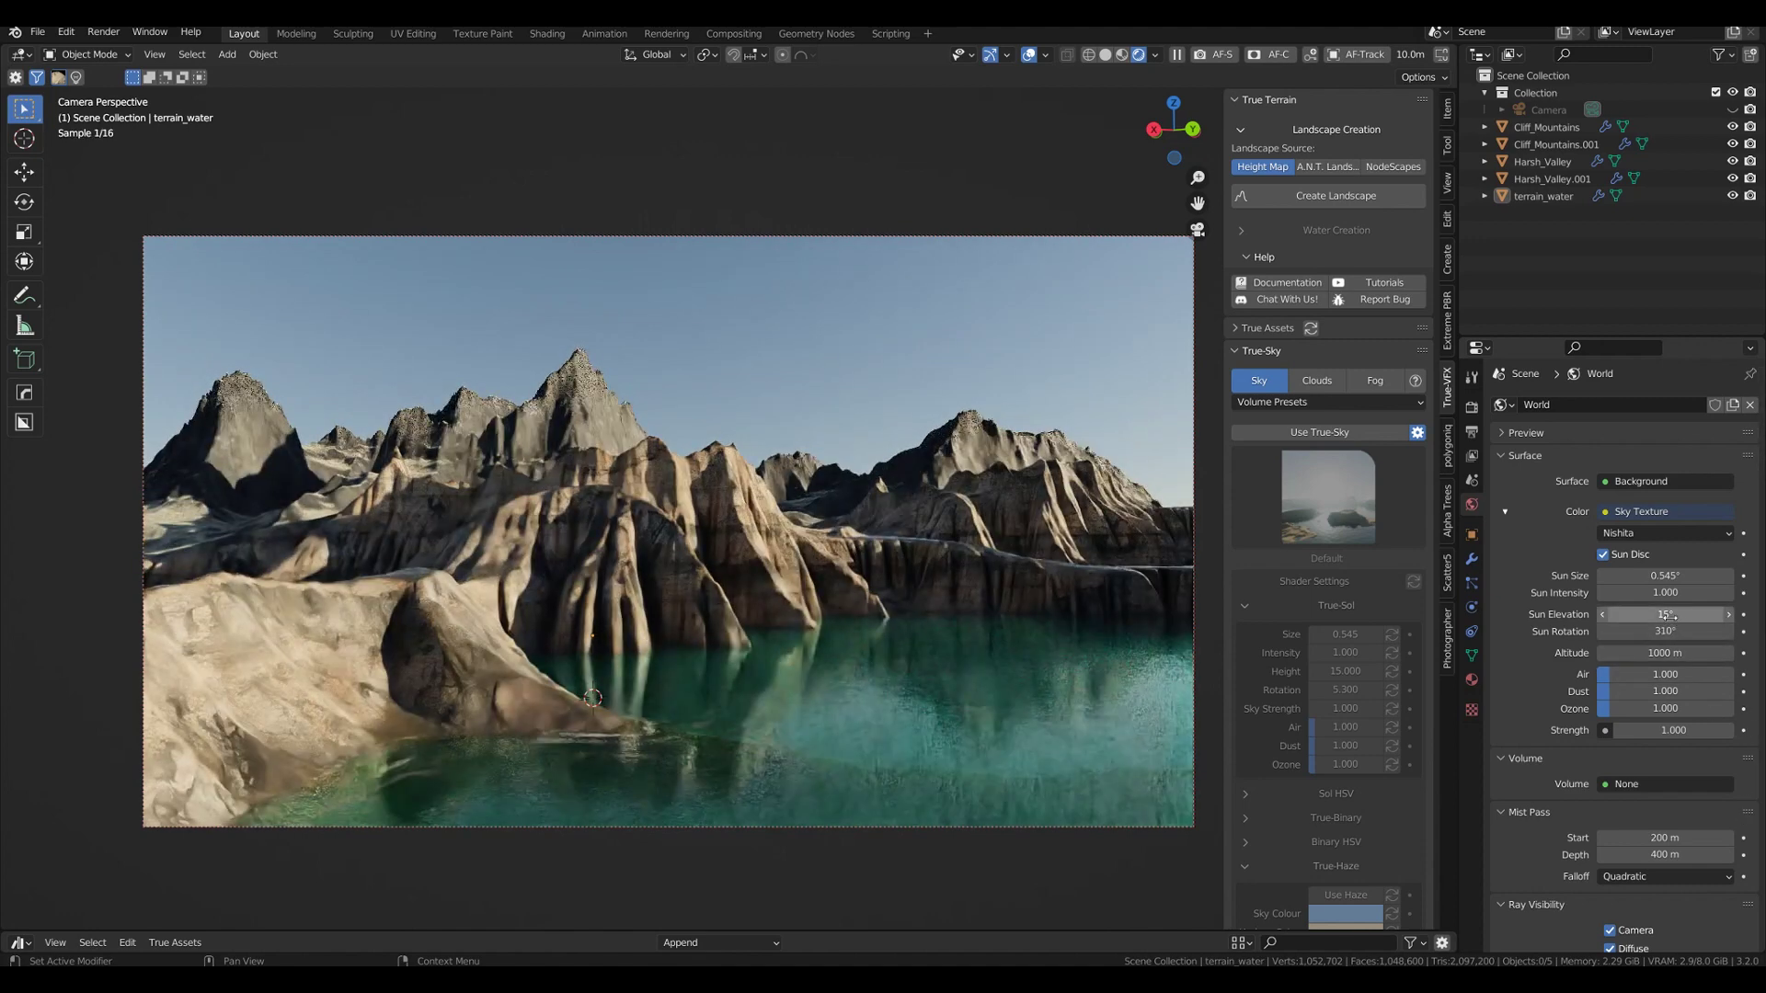
# Set the Nishita sun elevation to 15°.
pyautogui.click(1665, 614)
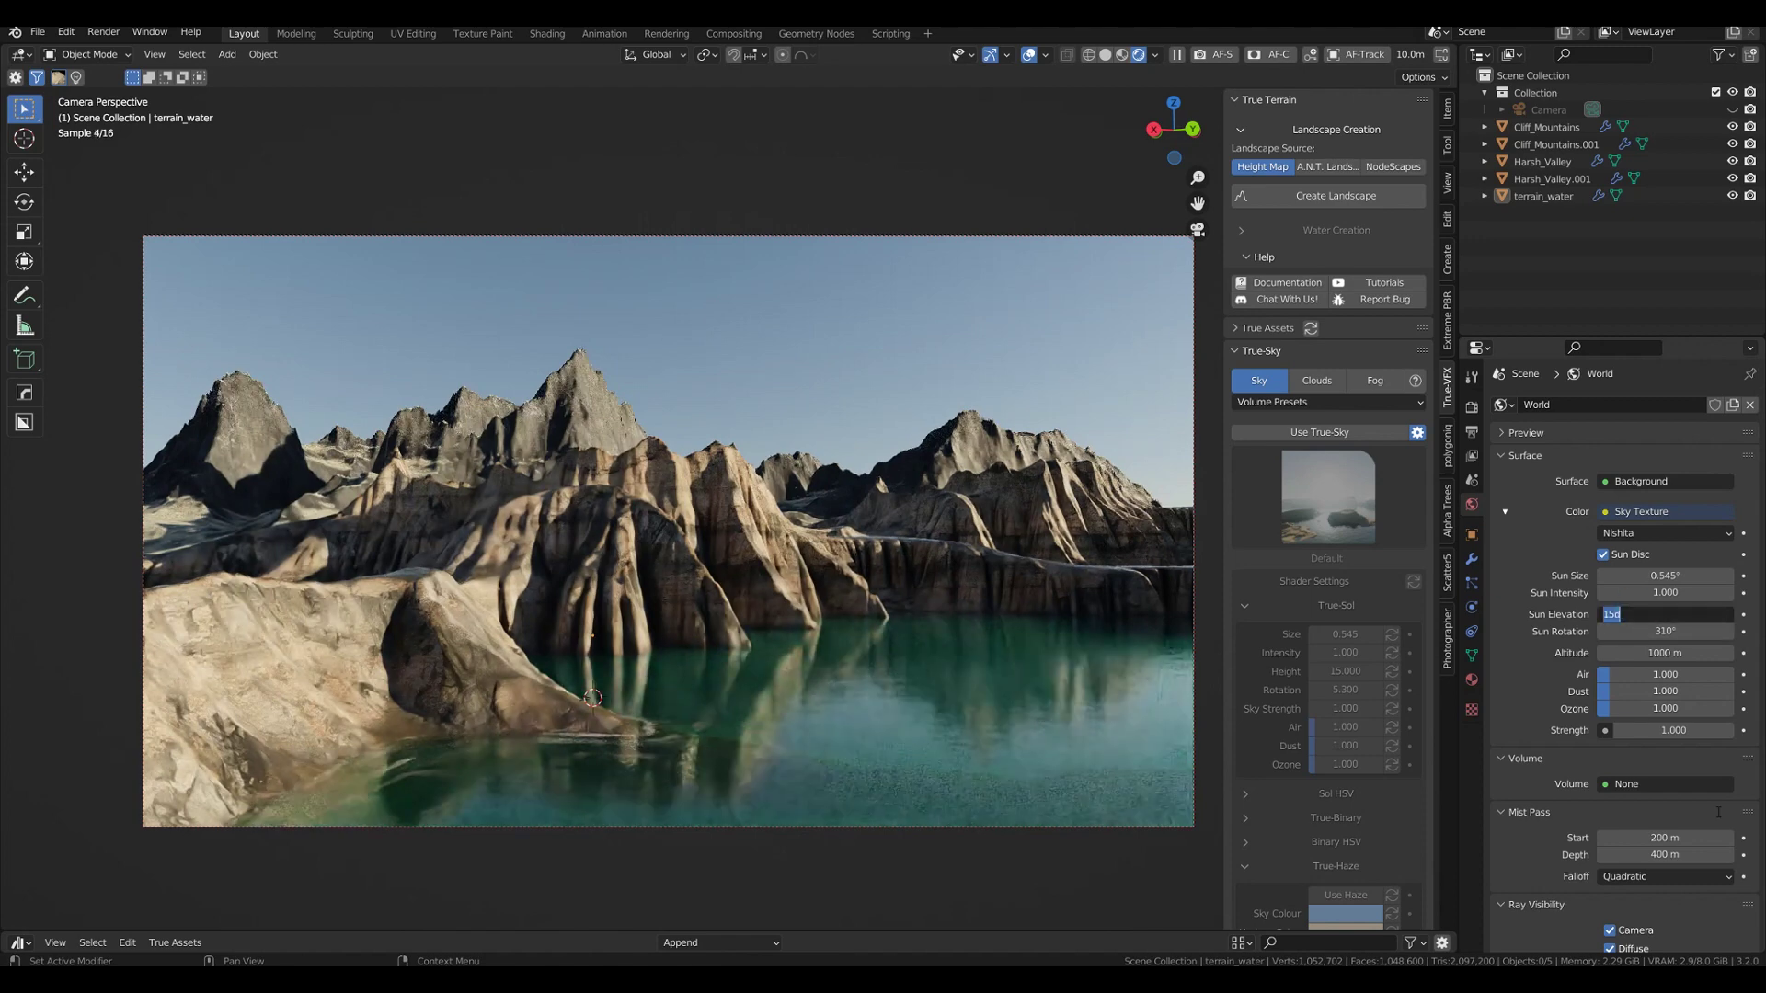
pyautogui.press('Return')
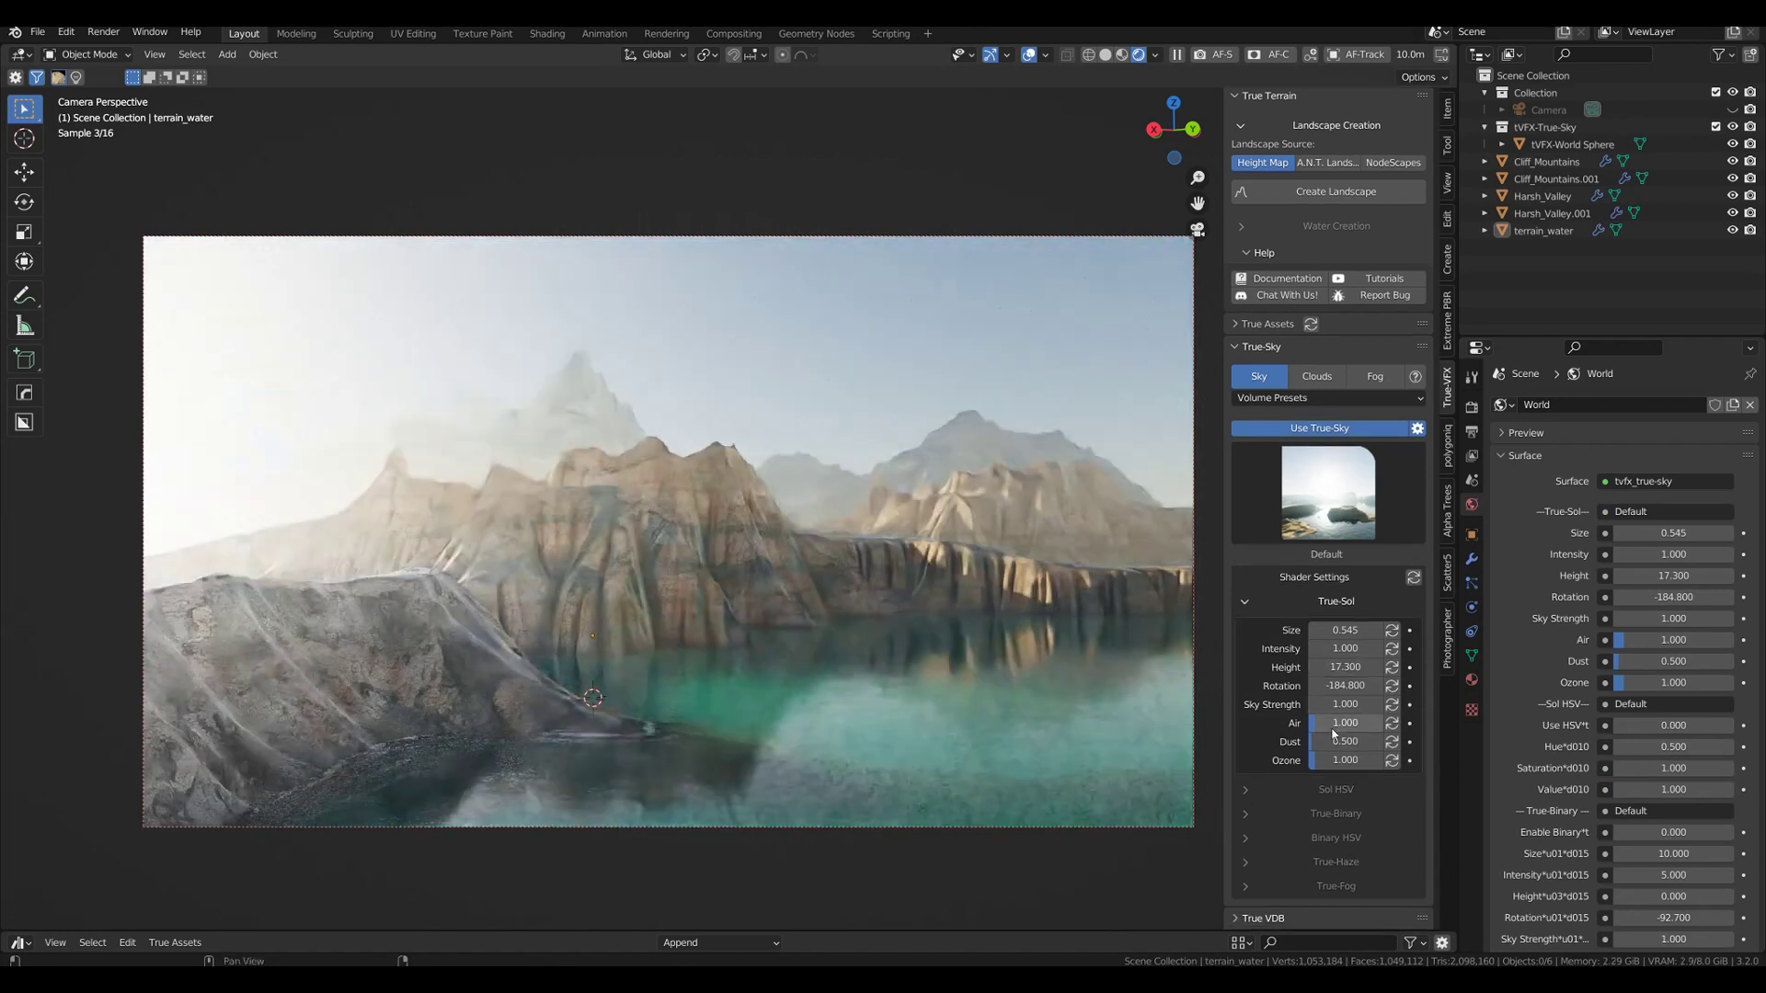
# Expand True-Haze and switch haze off, then toggle fog on and back off.
pyautogui.click(1328, 864)
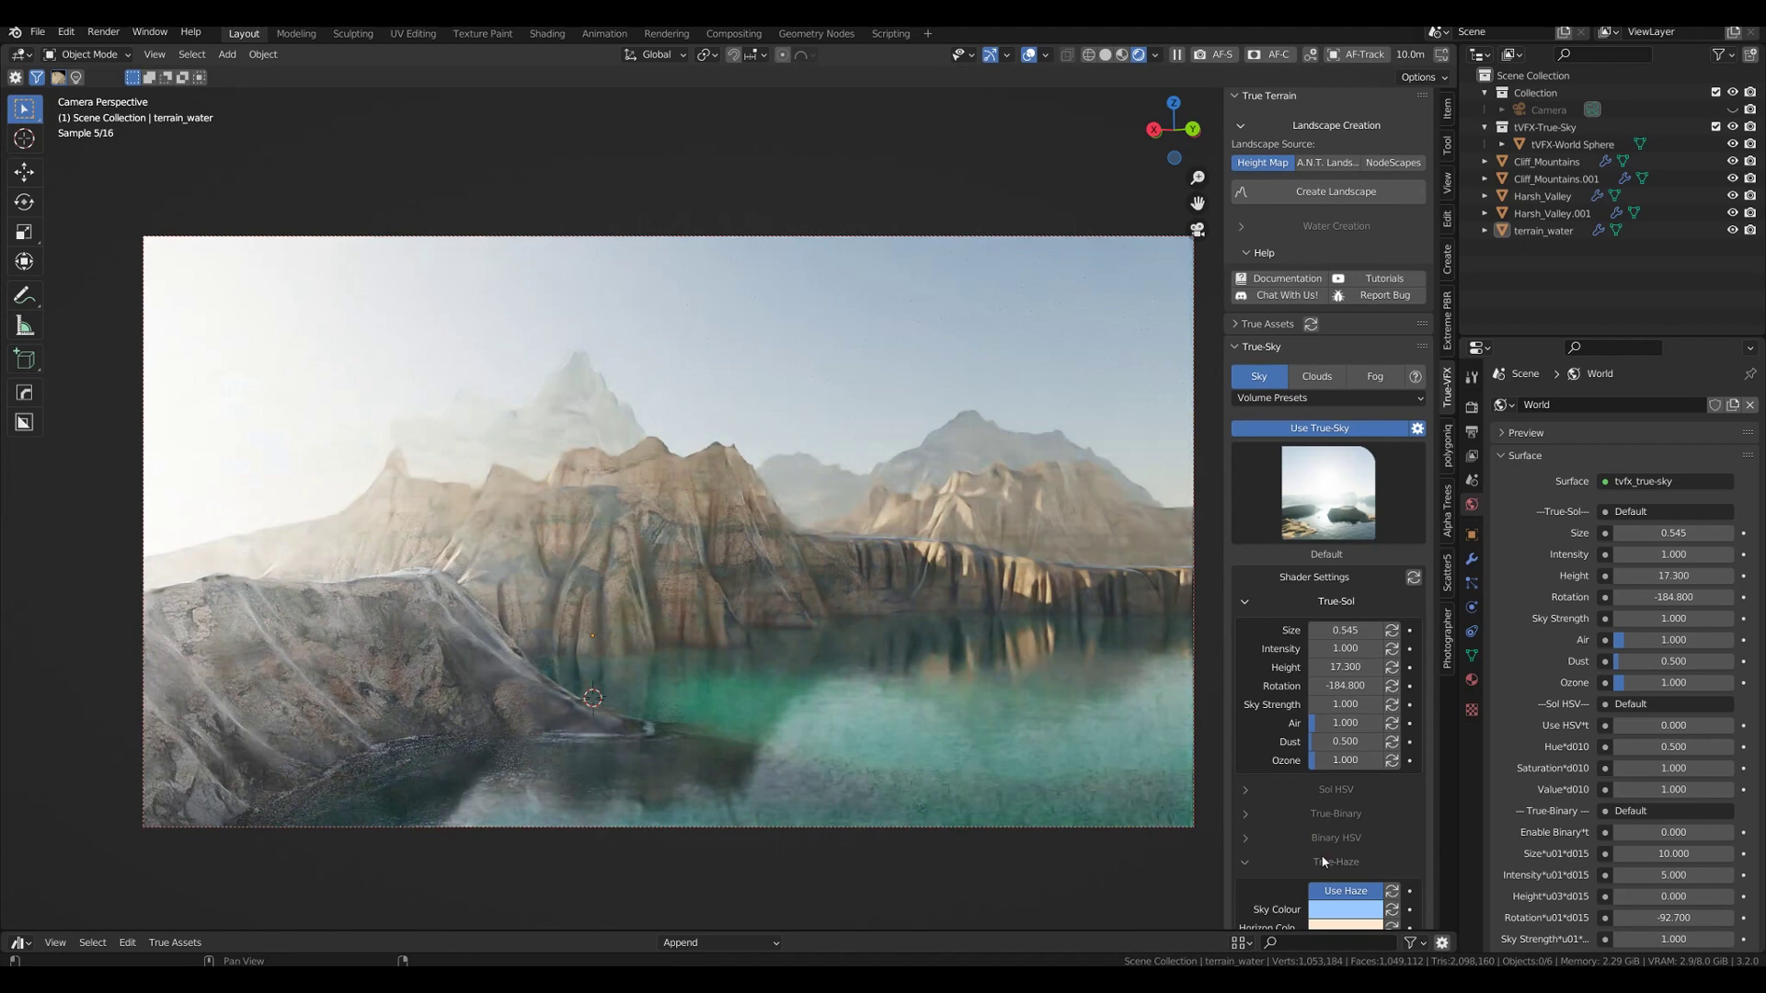
pyautogui.click(1346, 890)
pyautogui.scroll(-3, 1298, 811)
pyautogui.scroll(-4, 1299, 811)
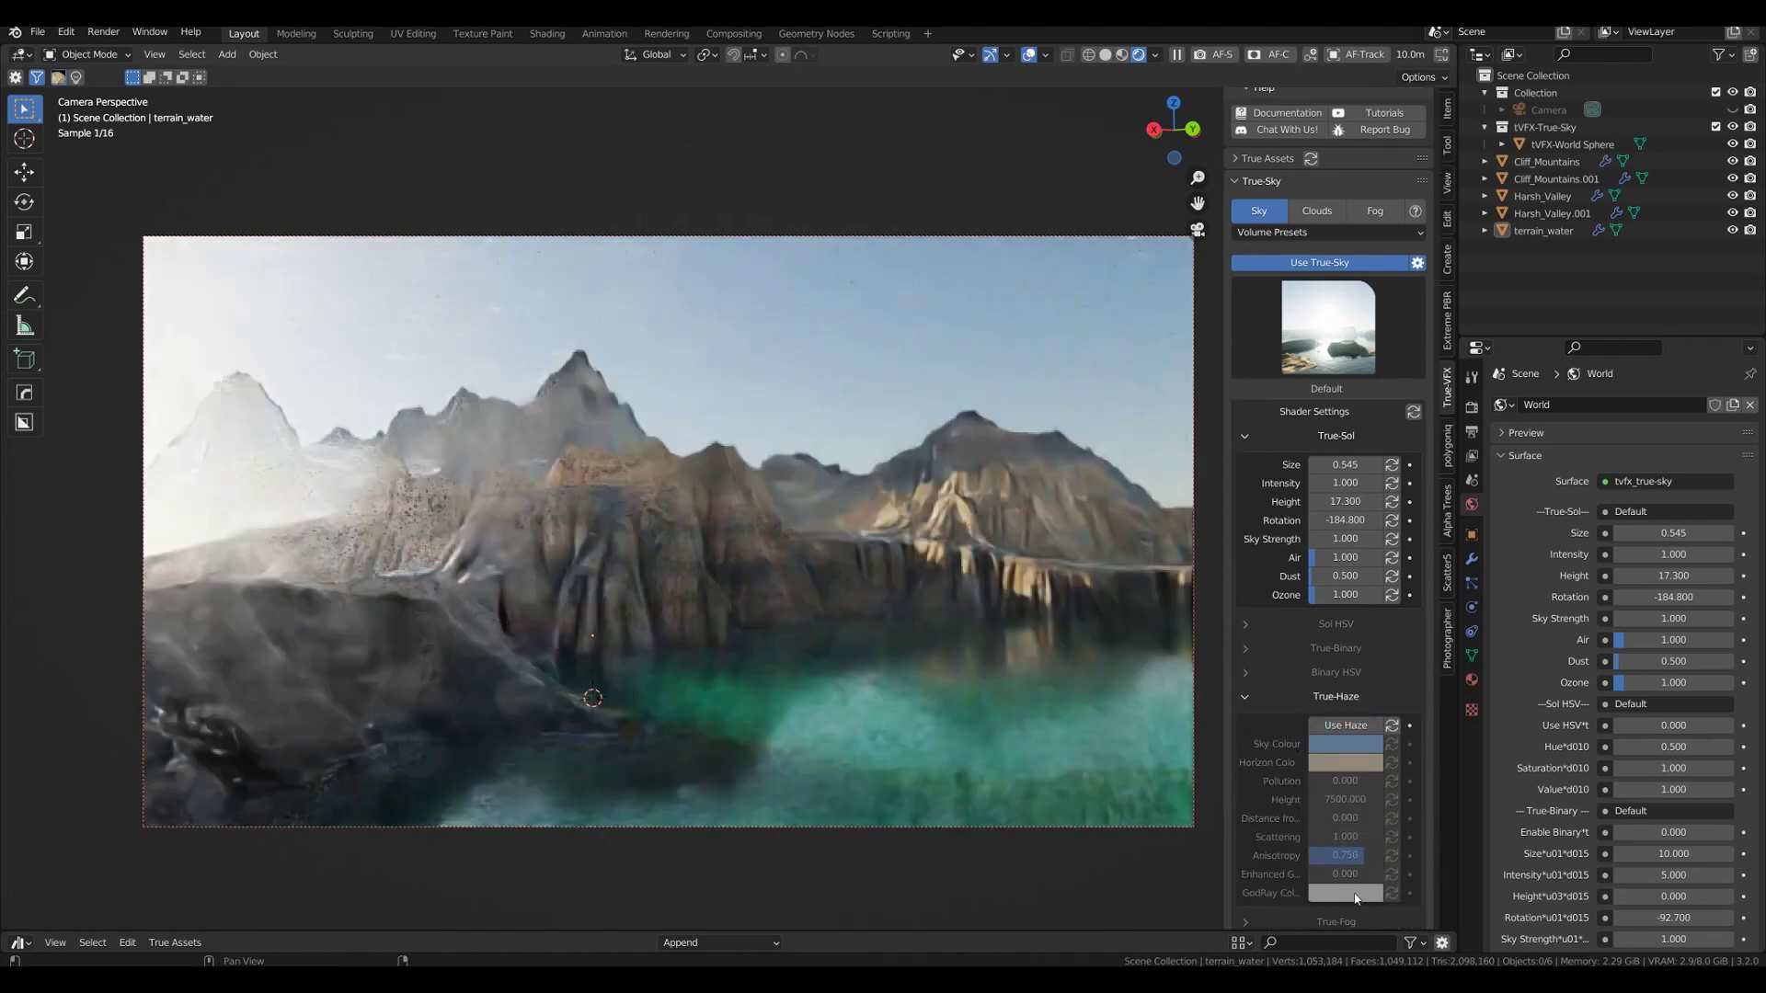
pyautogui.click(1348, 917)
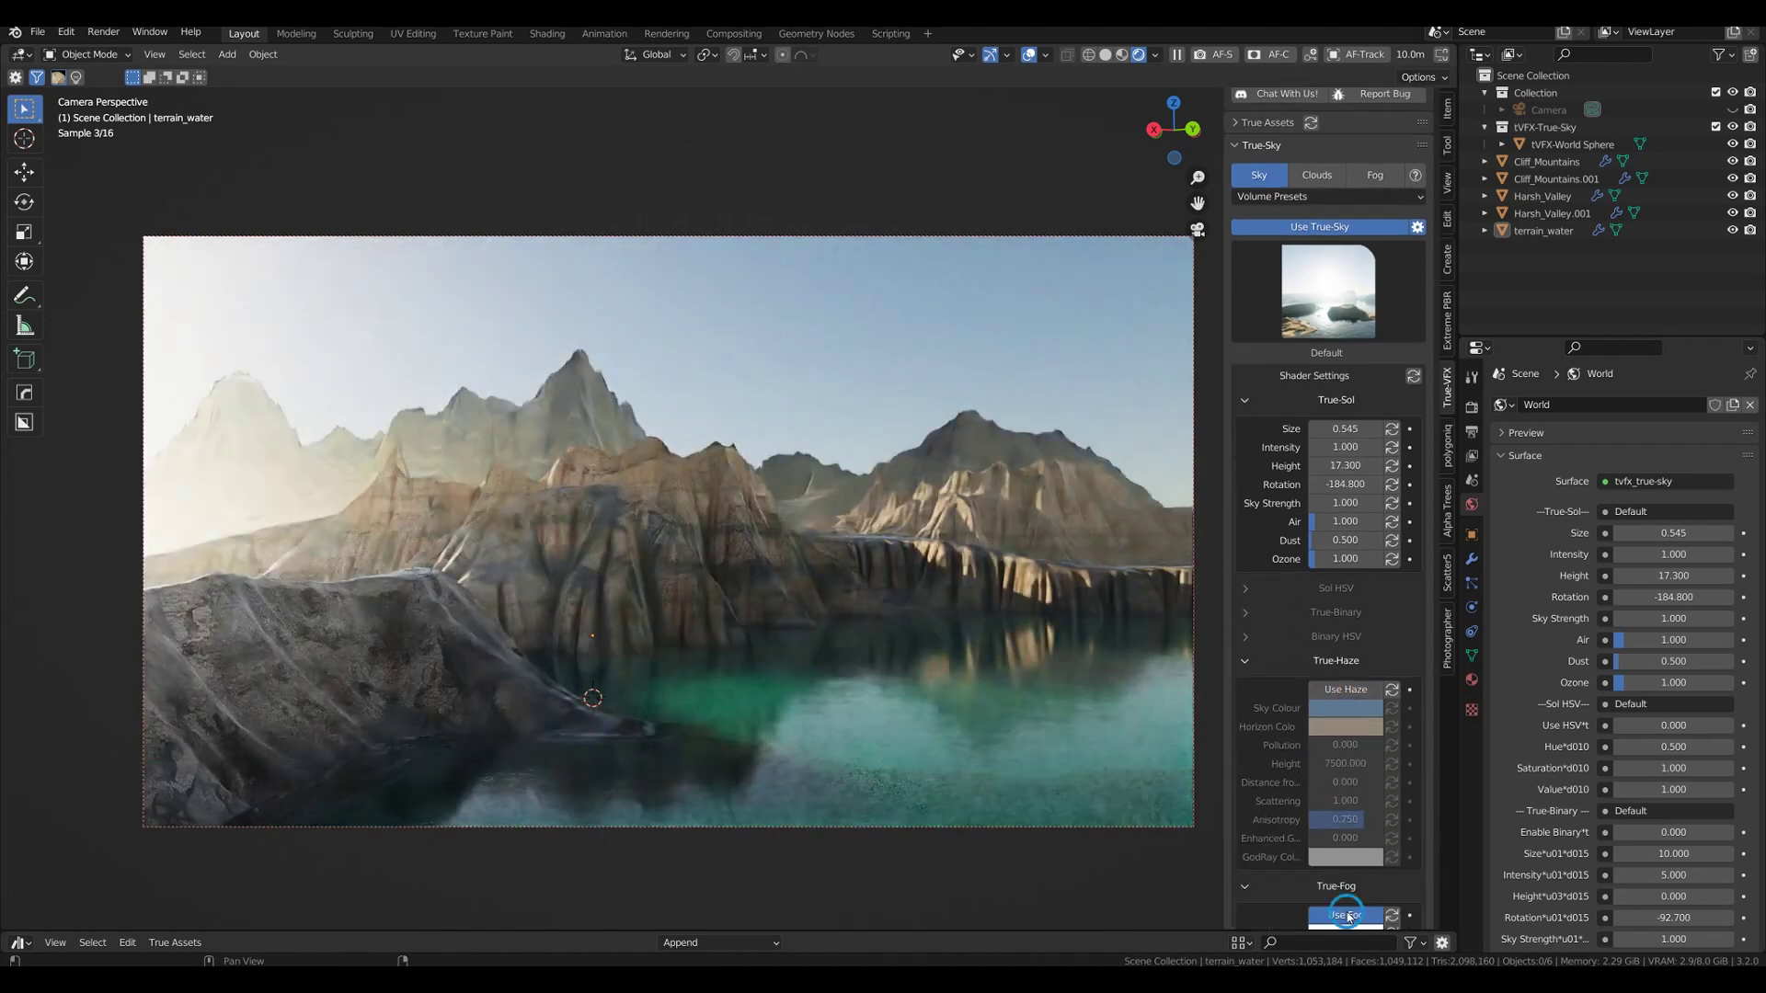
pyautogui.click(1348, 917)
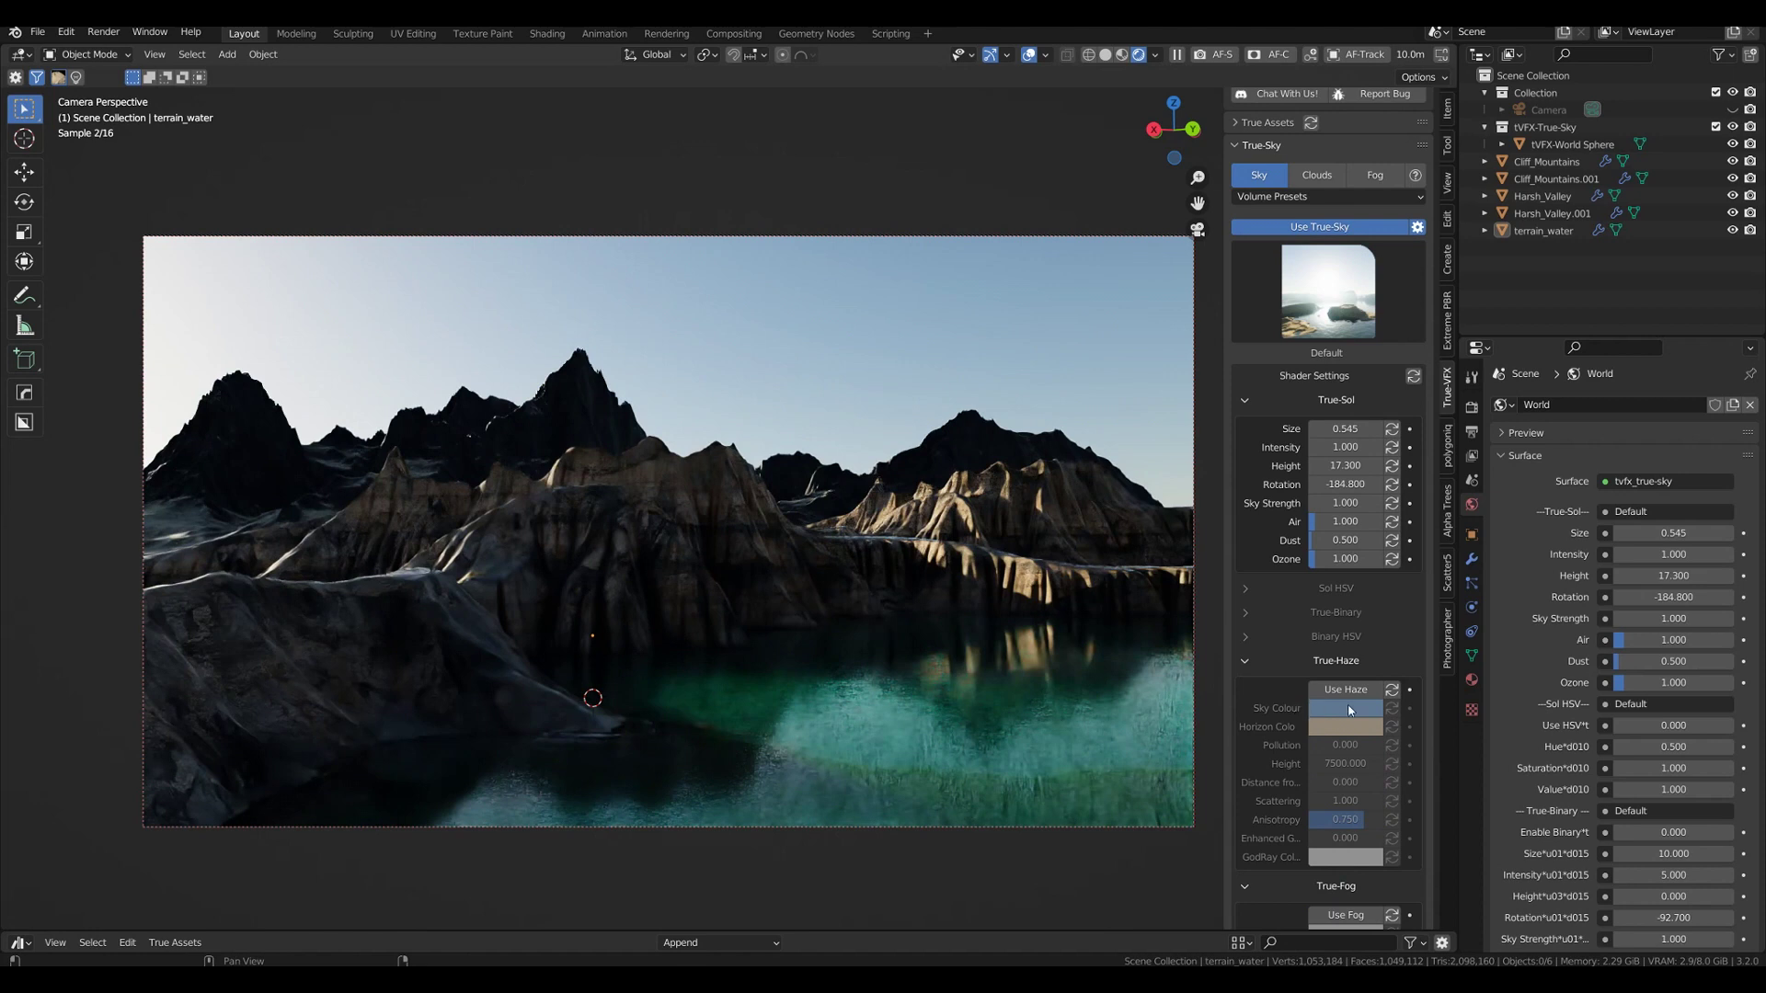
# Set True-Sol height to 15 and rotation to 316, then turn True-Sky off.
pyautogui.click(1344, 465)
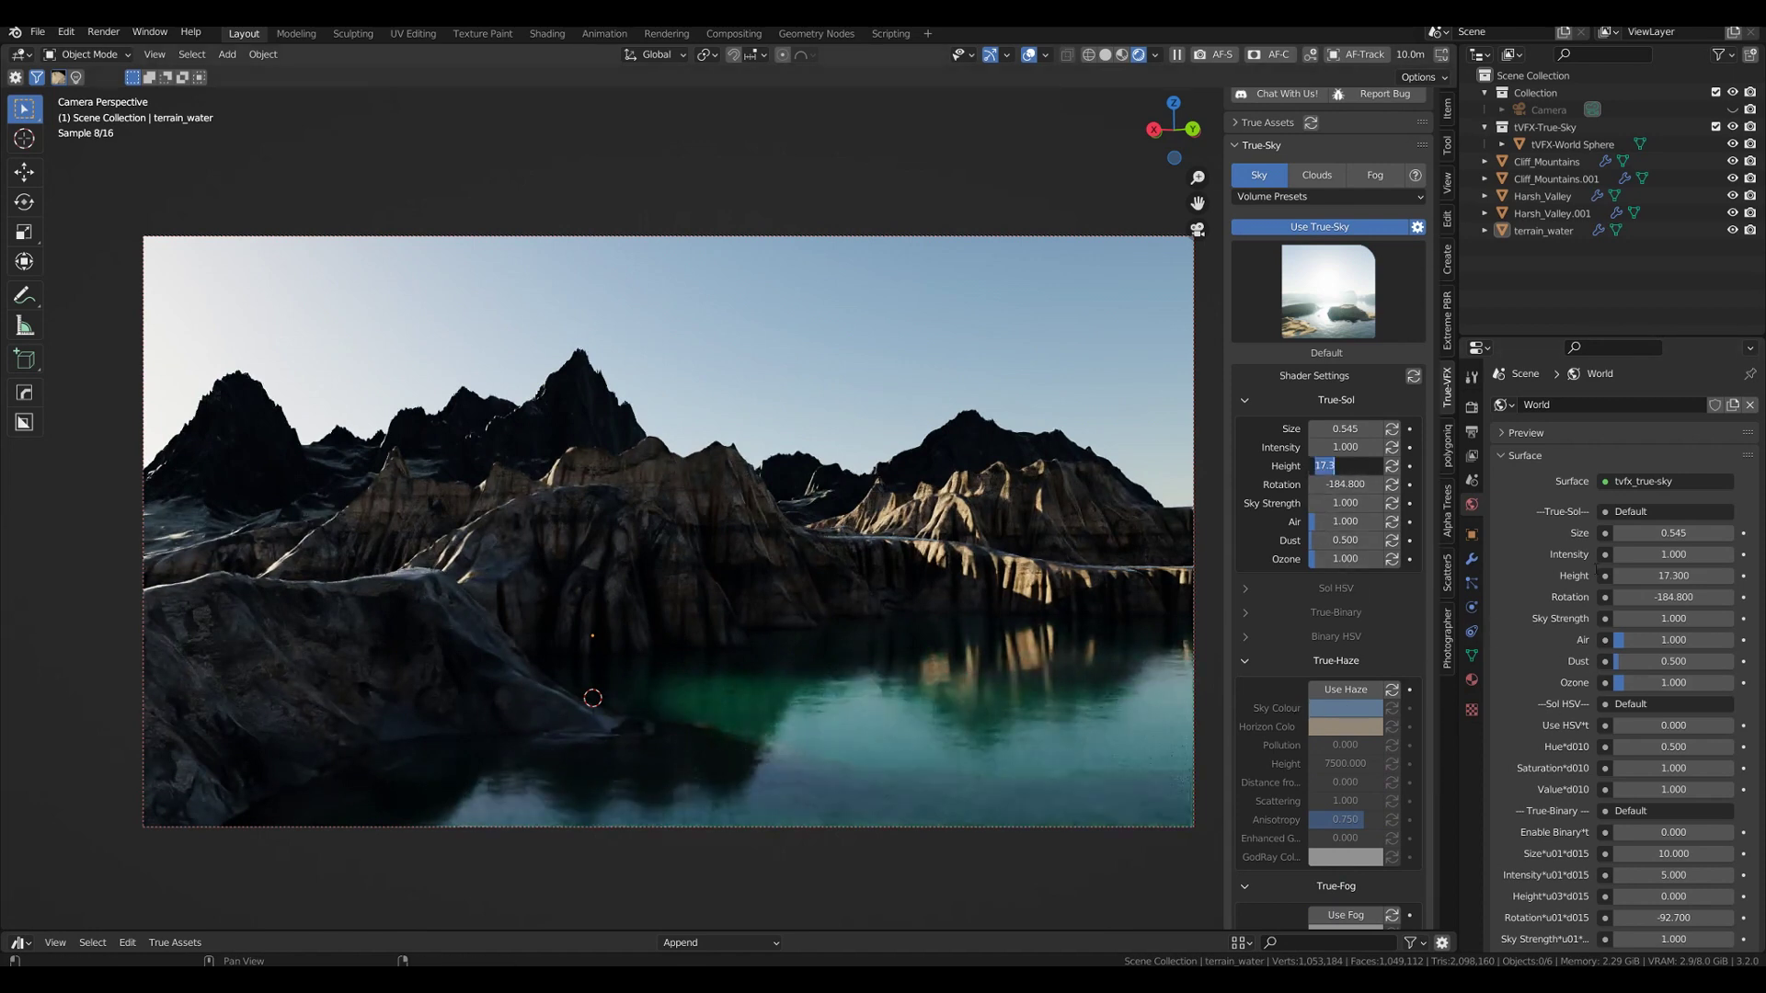
pyautogui.write('15')
pyautogui.press('Tab')
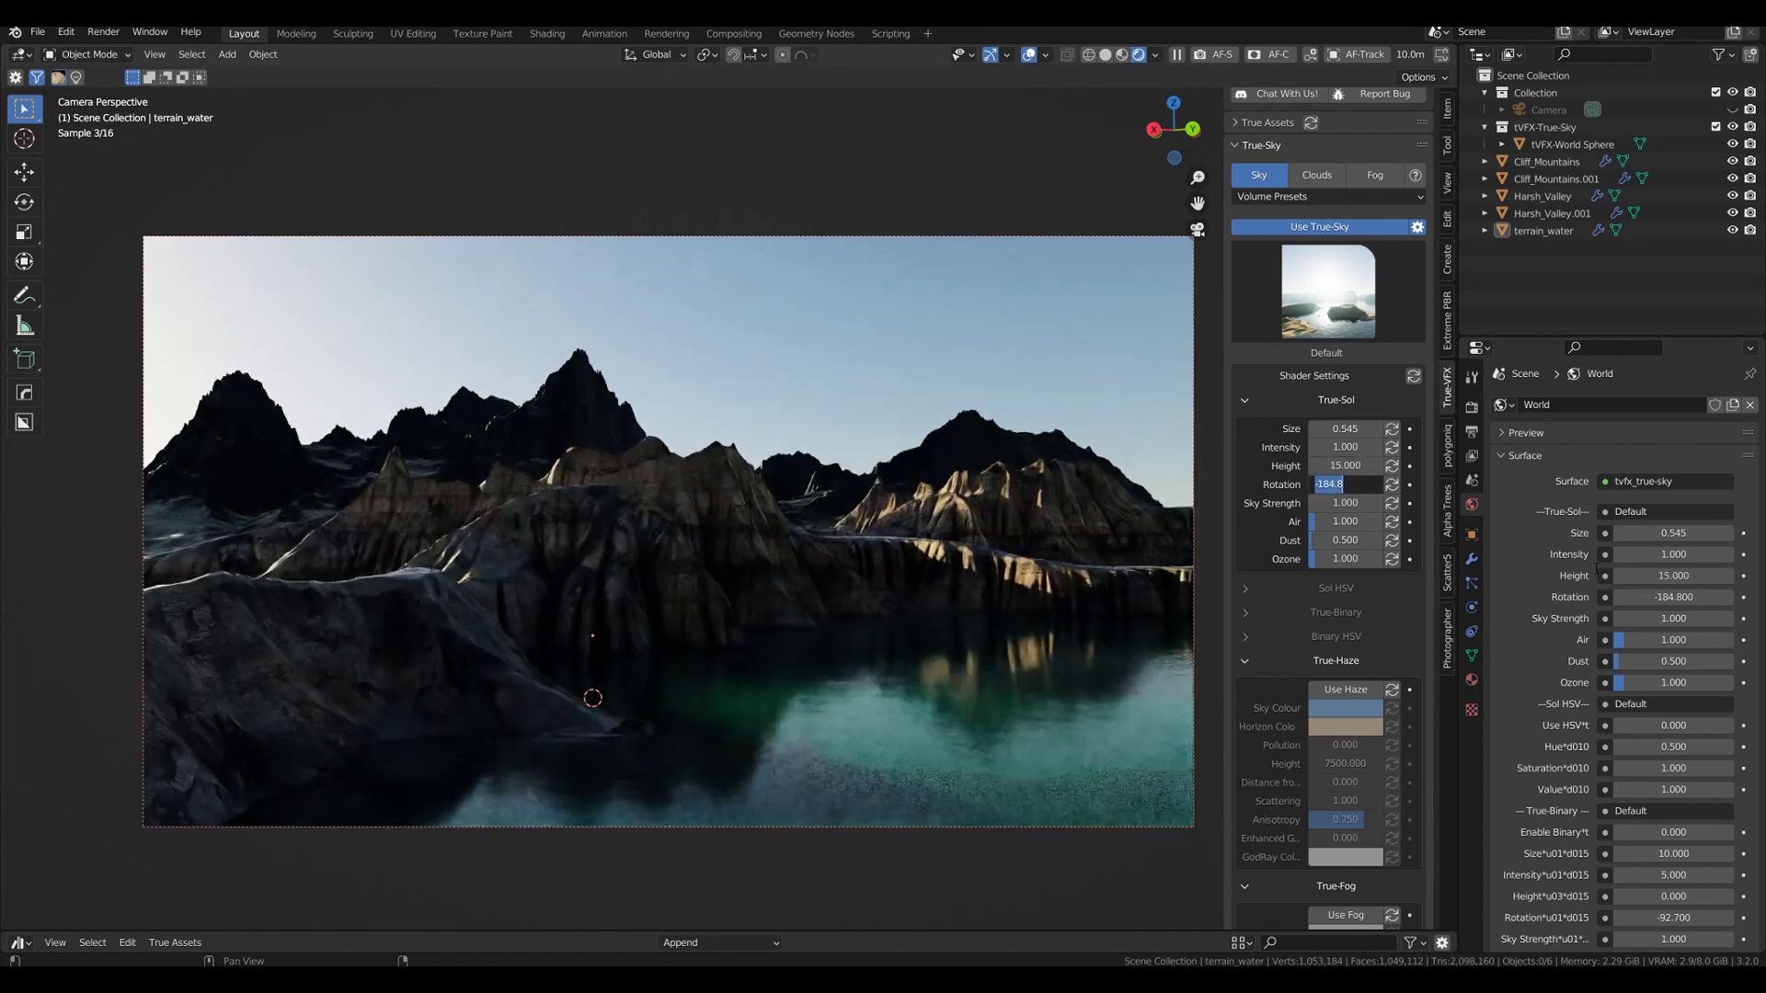
pyautogui.write('316')
pyautogui.press('Return')
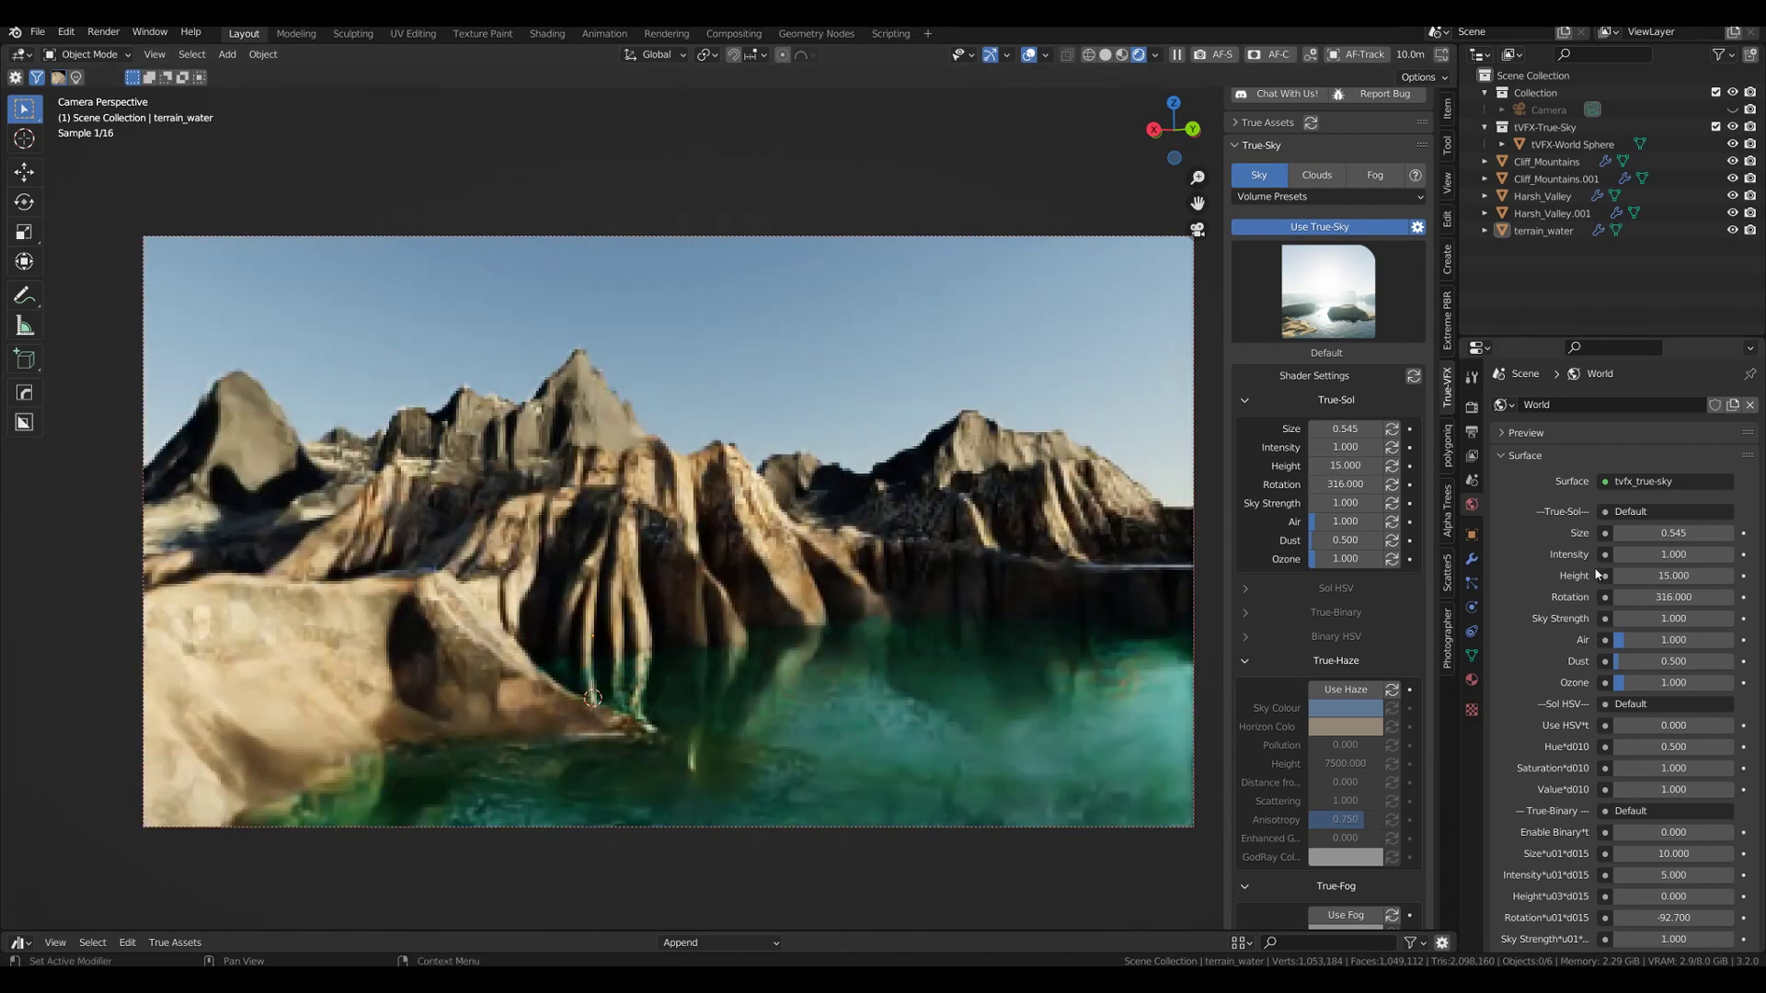
pyautogui.click(1298, 227)
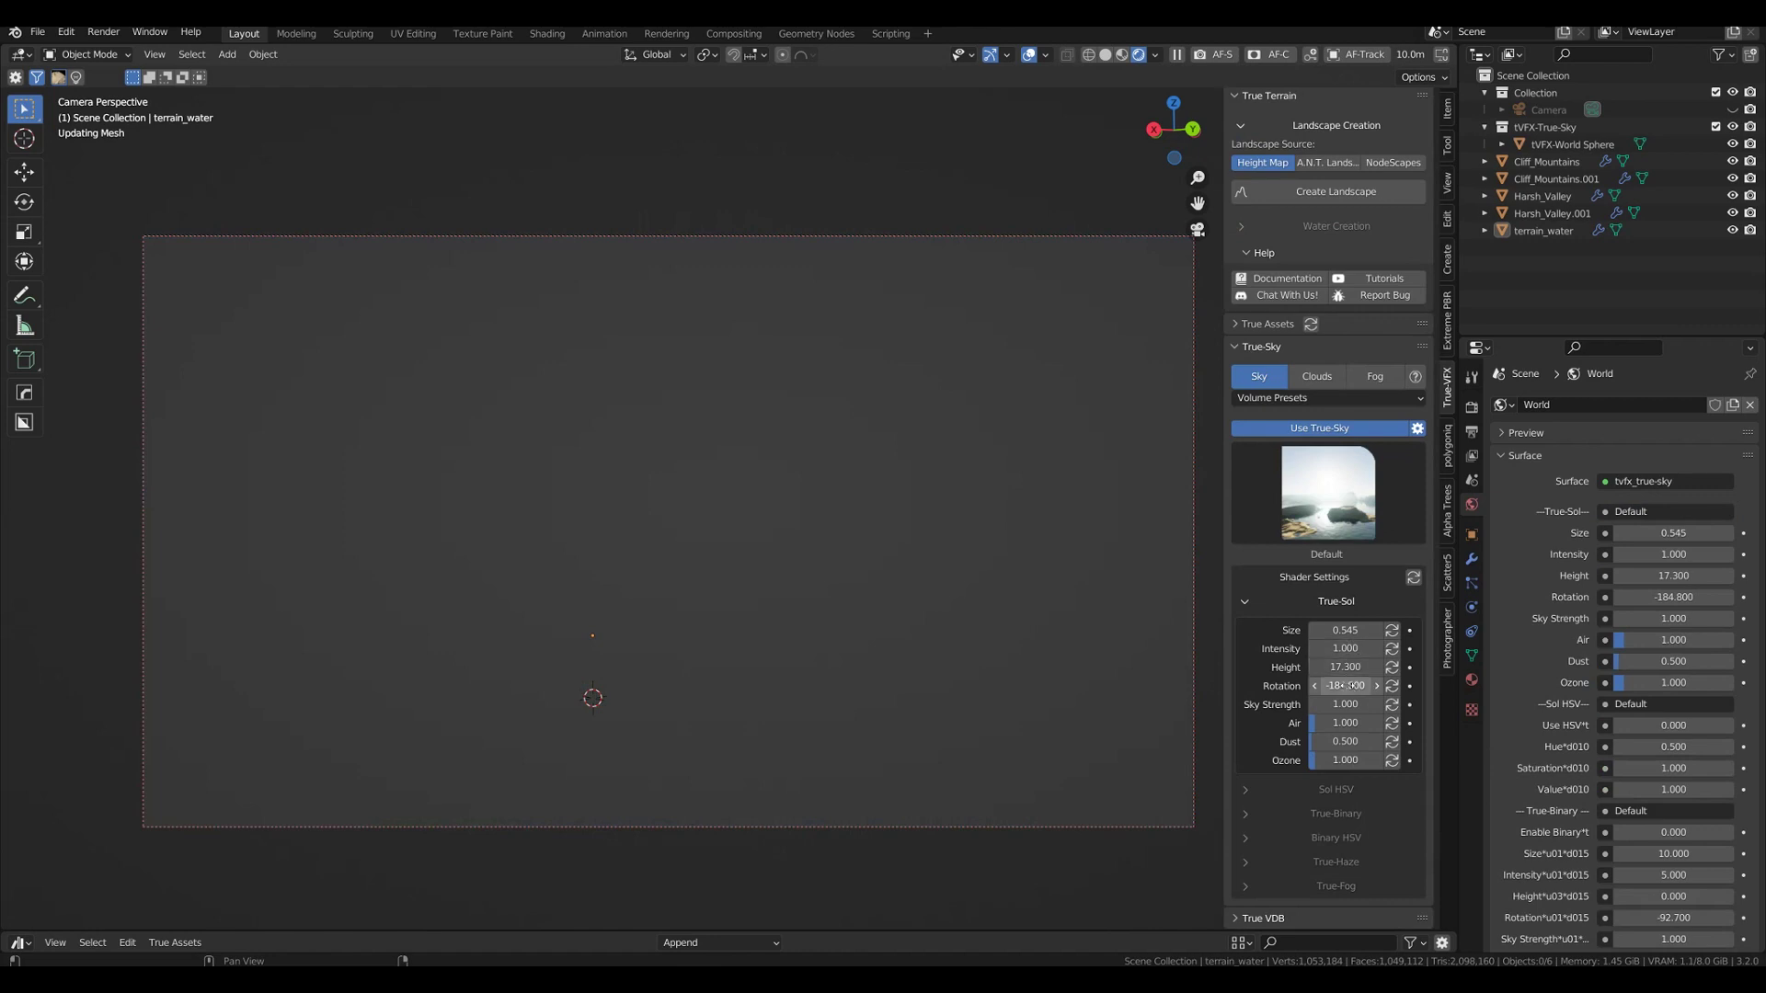
# Set True-Sol rotation to 310 and height to 15.
pyautogui.click(1361, 686)
pyautogui.write('310')
pyautogui.hotkey('shift', 'Tab')
pyautogui.write('1')
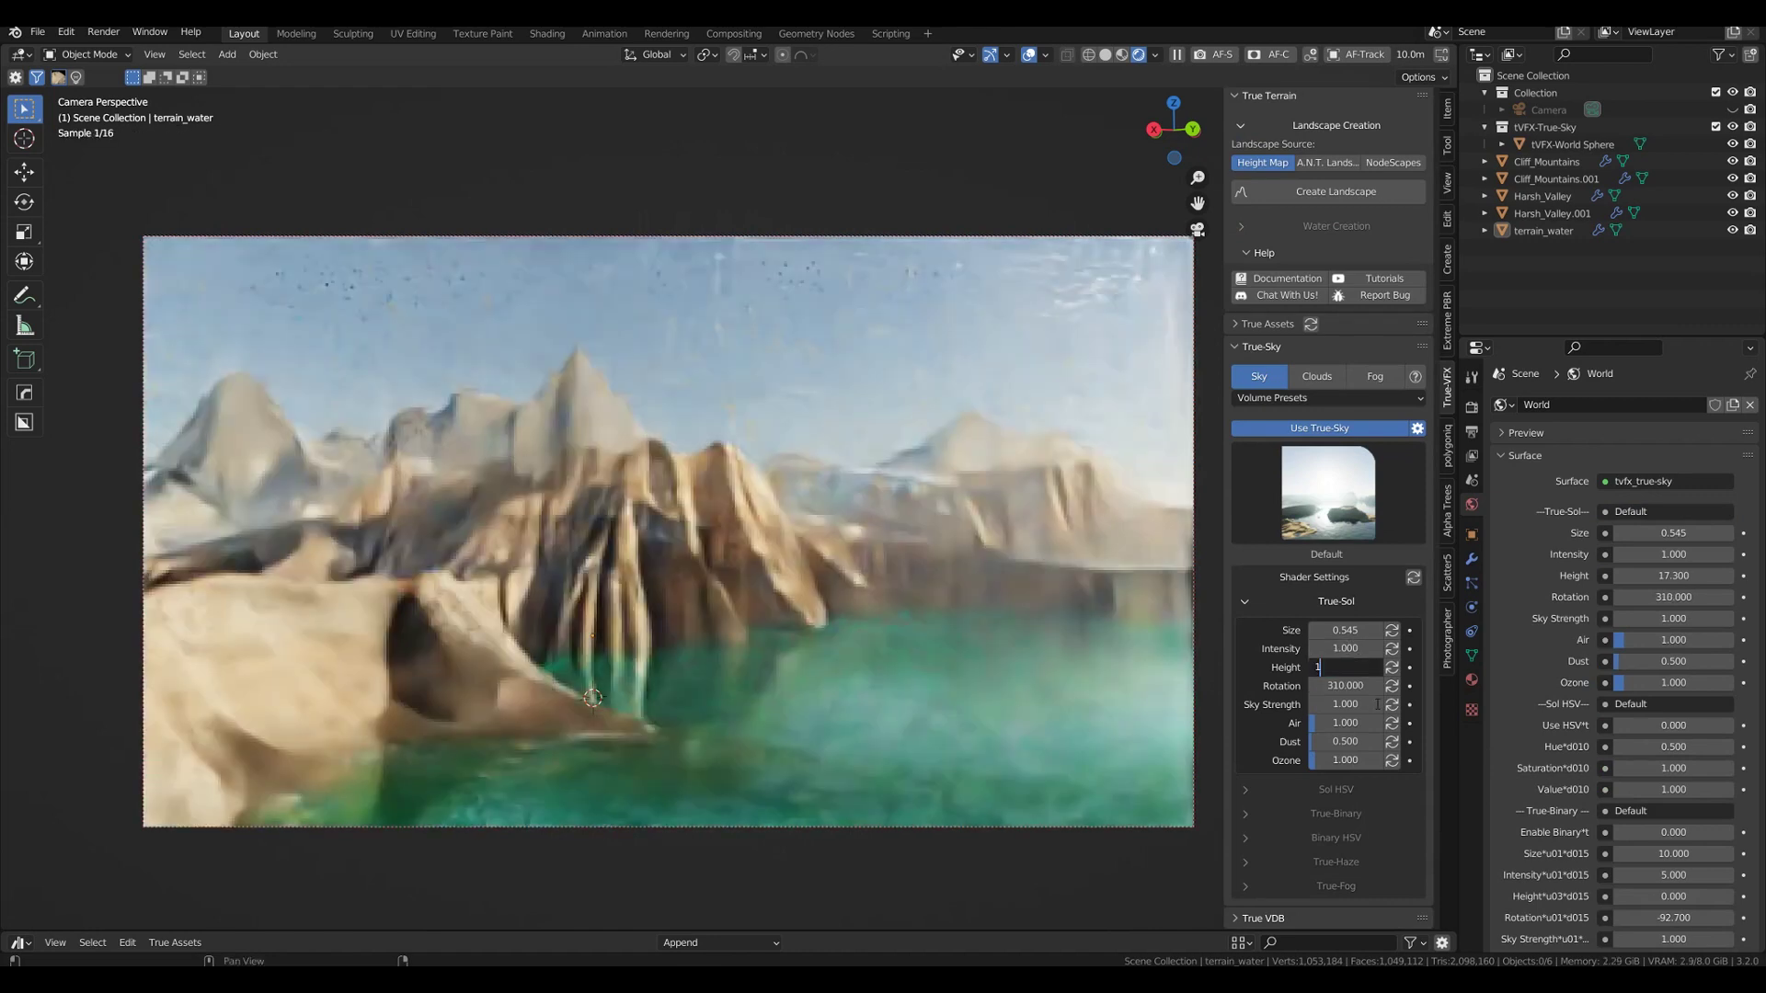
pyautogui.write('5')
pyautogui.press('Return')
# Expand True-Haze, toggle the haze effect, and expand the True-Fog settings.
pyautogui.click(1339, 863)
pyautogui.click(1341, 892)
pyautogui.scroll(-5, 1340, 894)
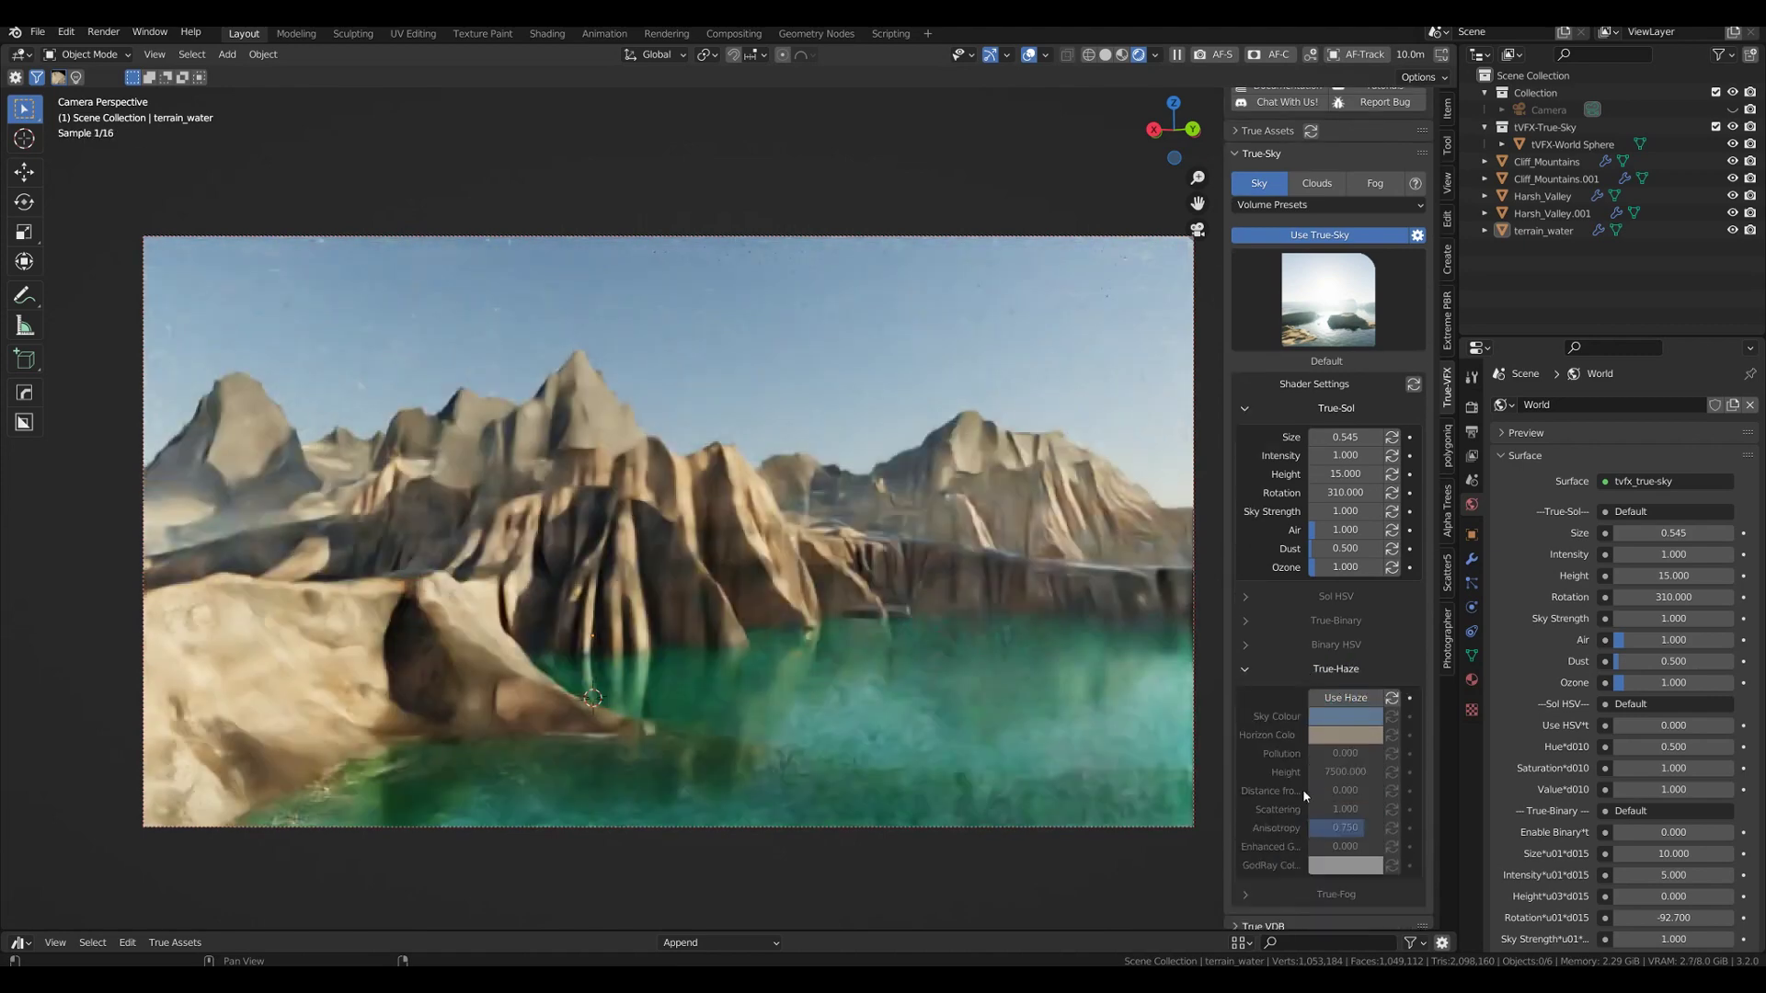
pyautogui.click(1336, 891)
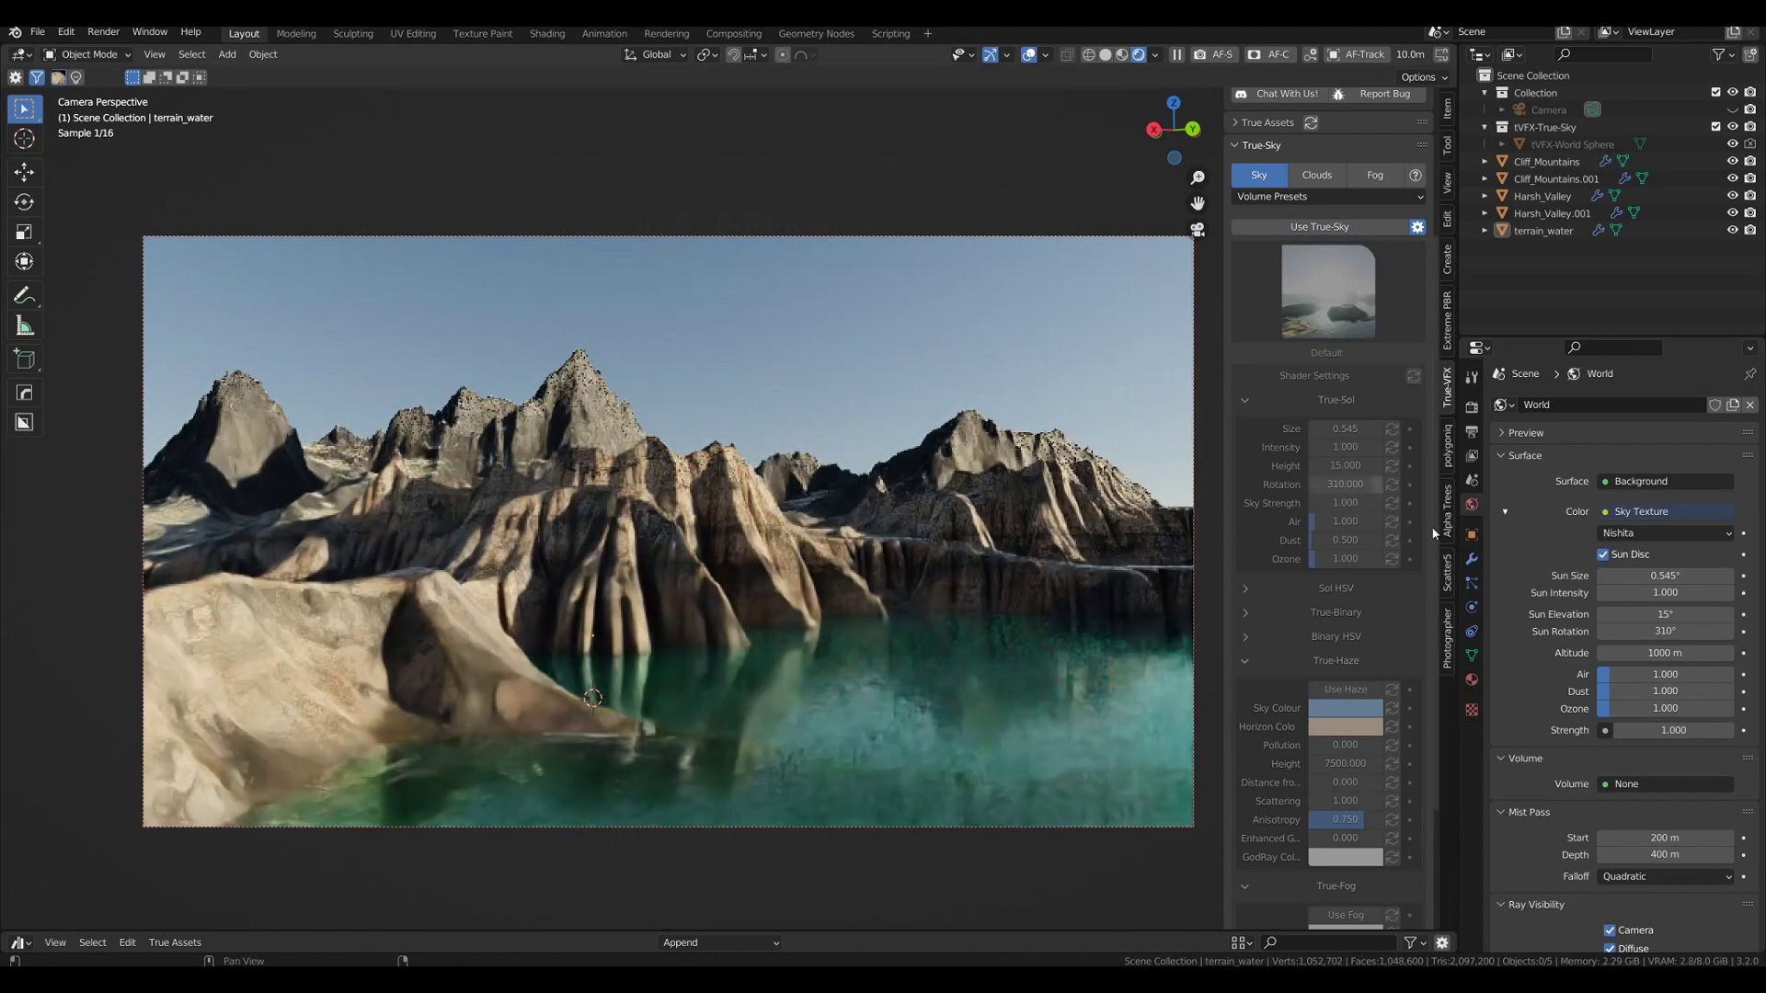
pyautogui.scroll(-5, 1552, 654)
# Open the render settings down to Color Management, then expand the sky's haze settings.
pyautogui.click(1472, 406)
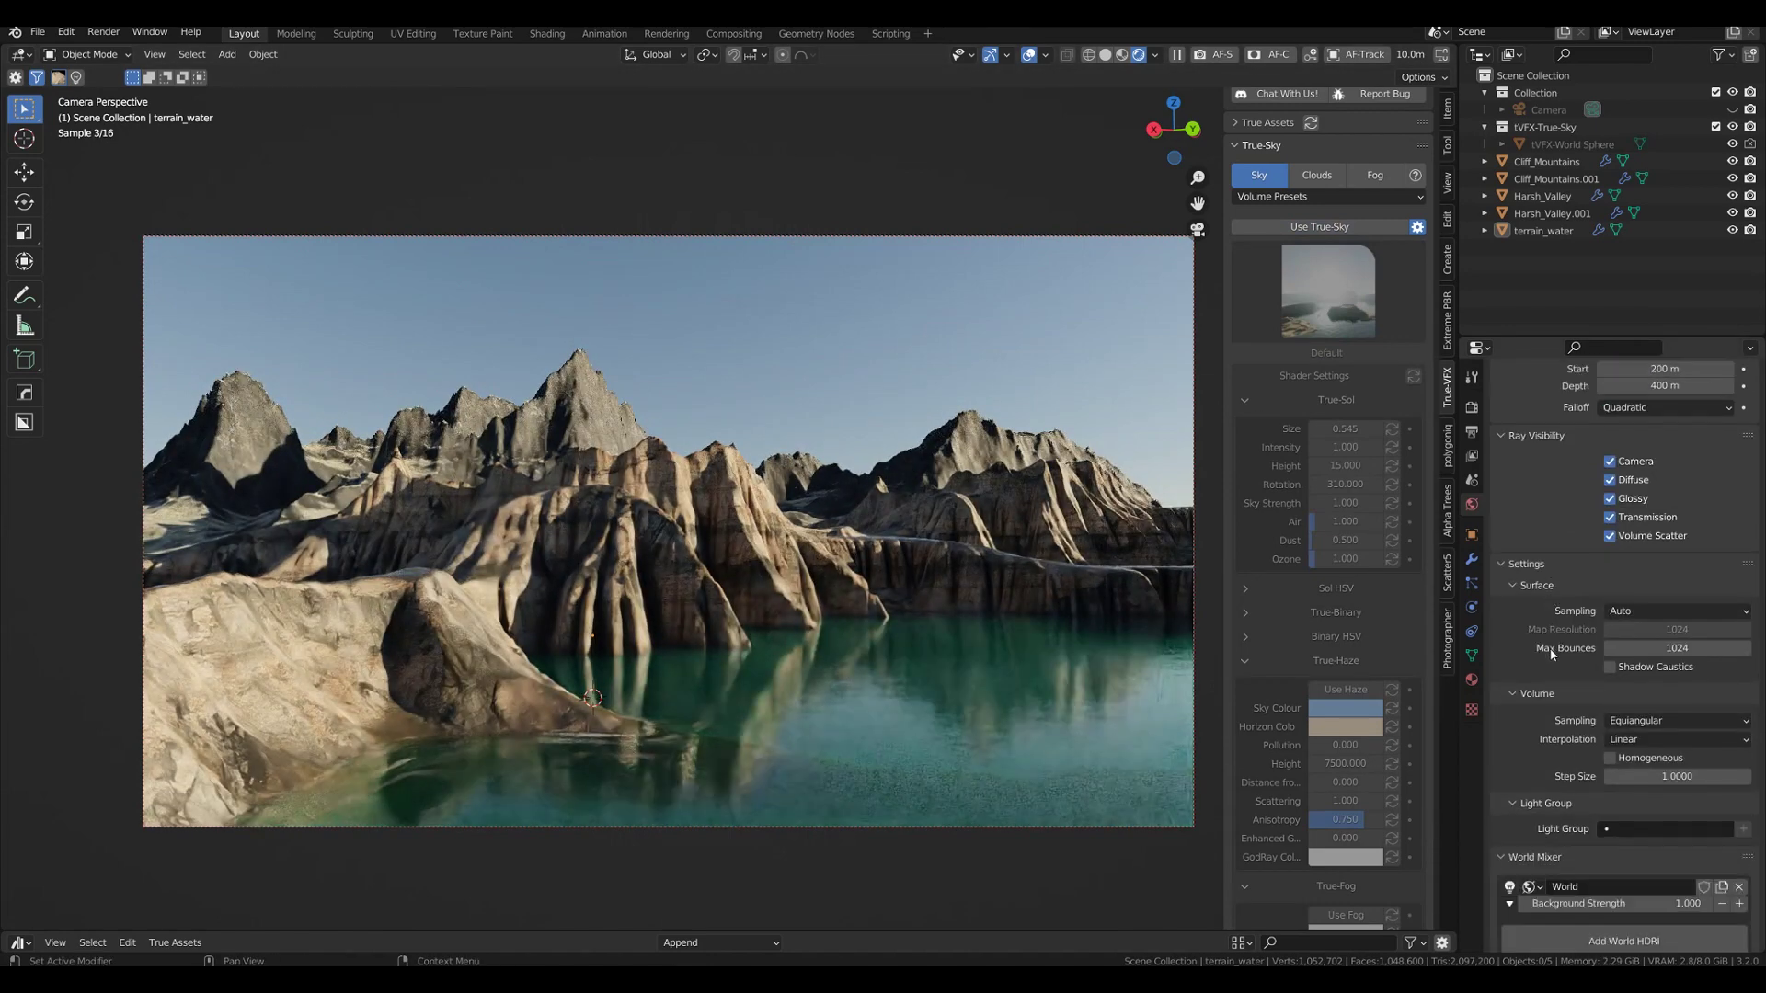
pyautogui.scroll(-5, 1616, 769)
pyautogui.scroll(-15, 1616, 769)
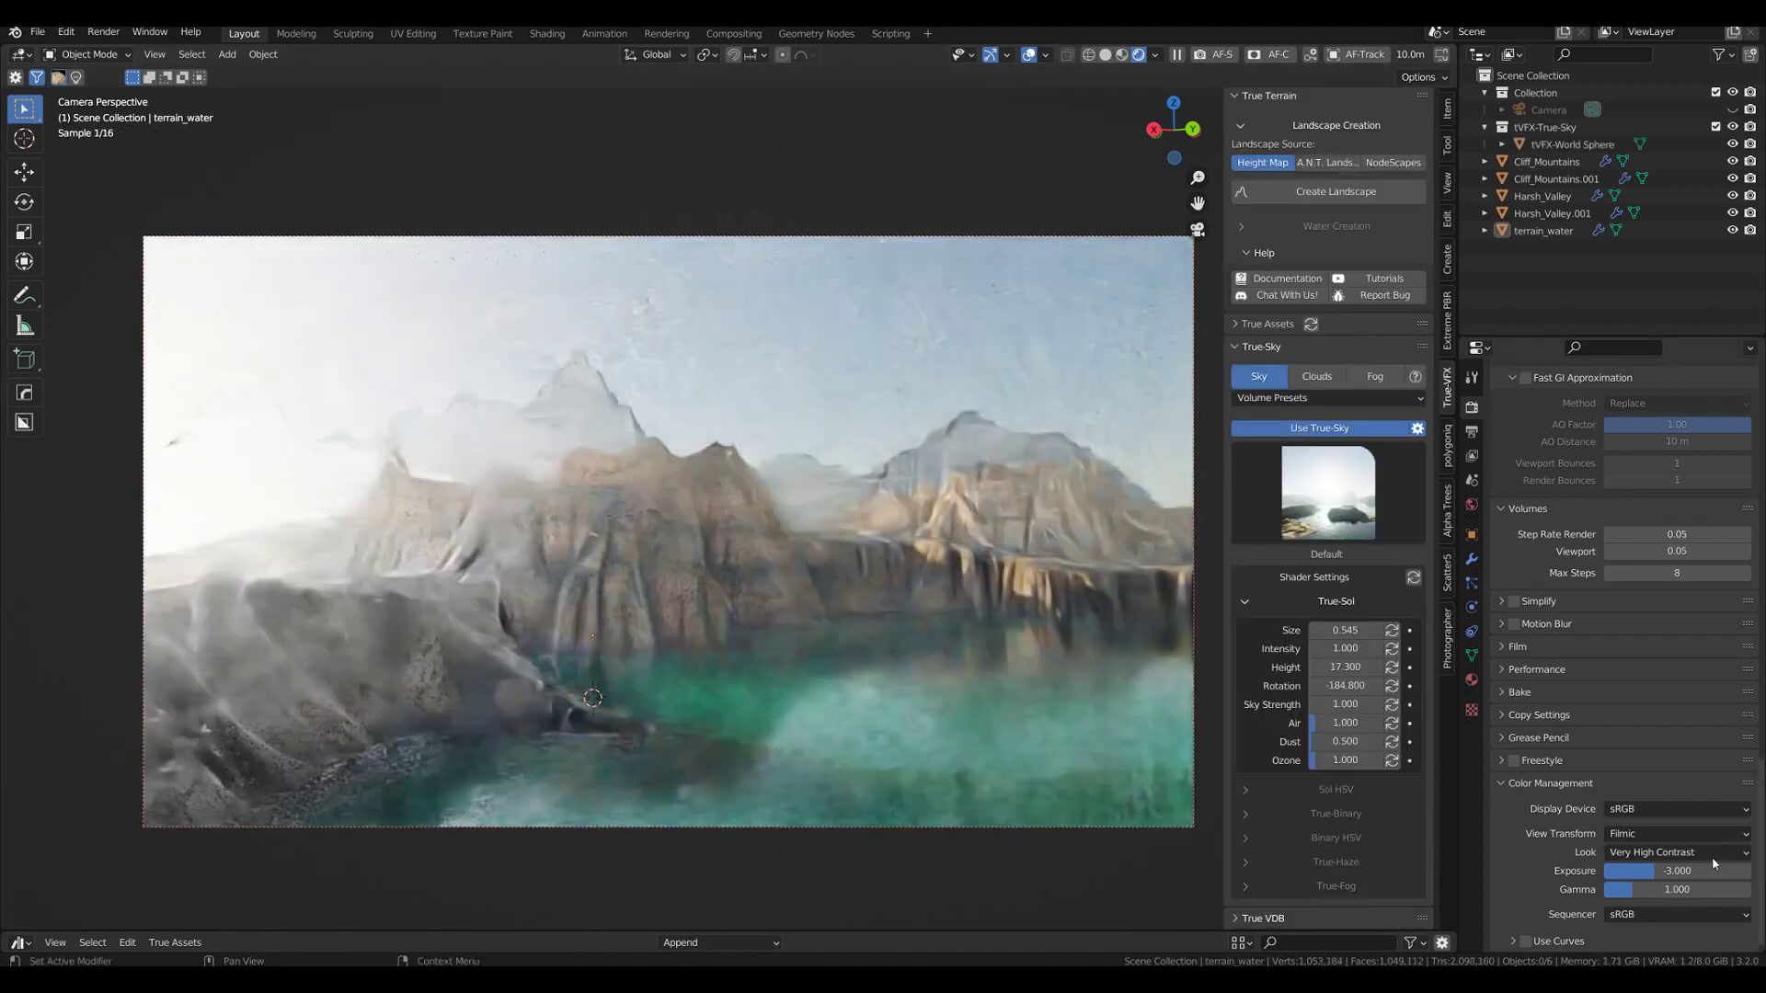
pyautogui.click(1330, 863)
# Switch off atmospheric haze and expand the True-Fog settings.
pyautogui.click(1342, 890)
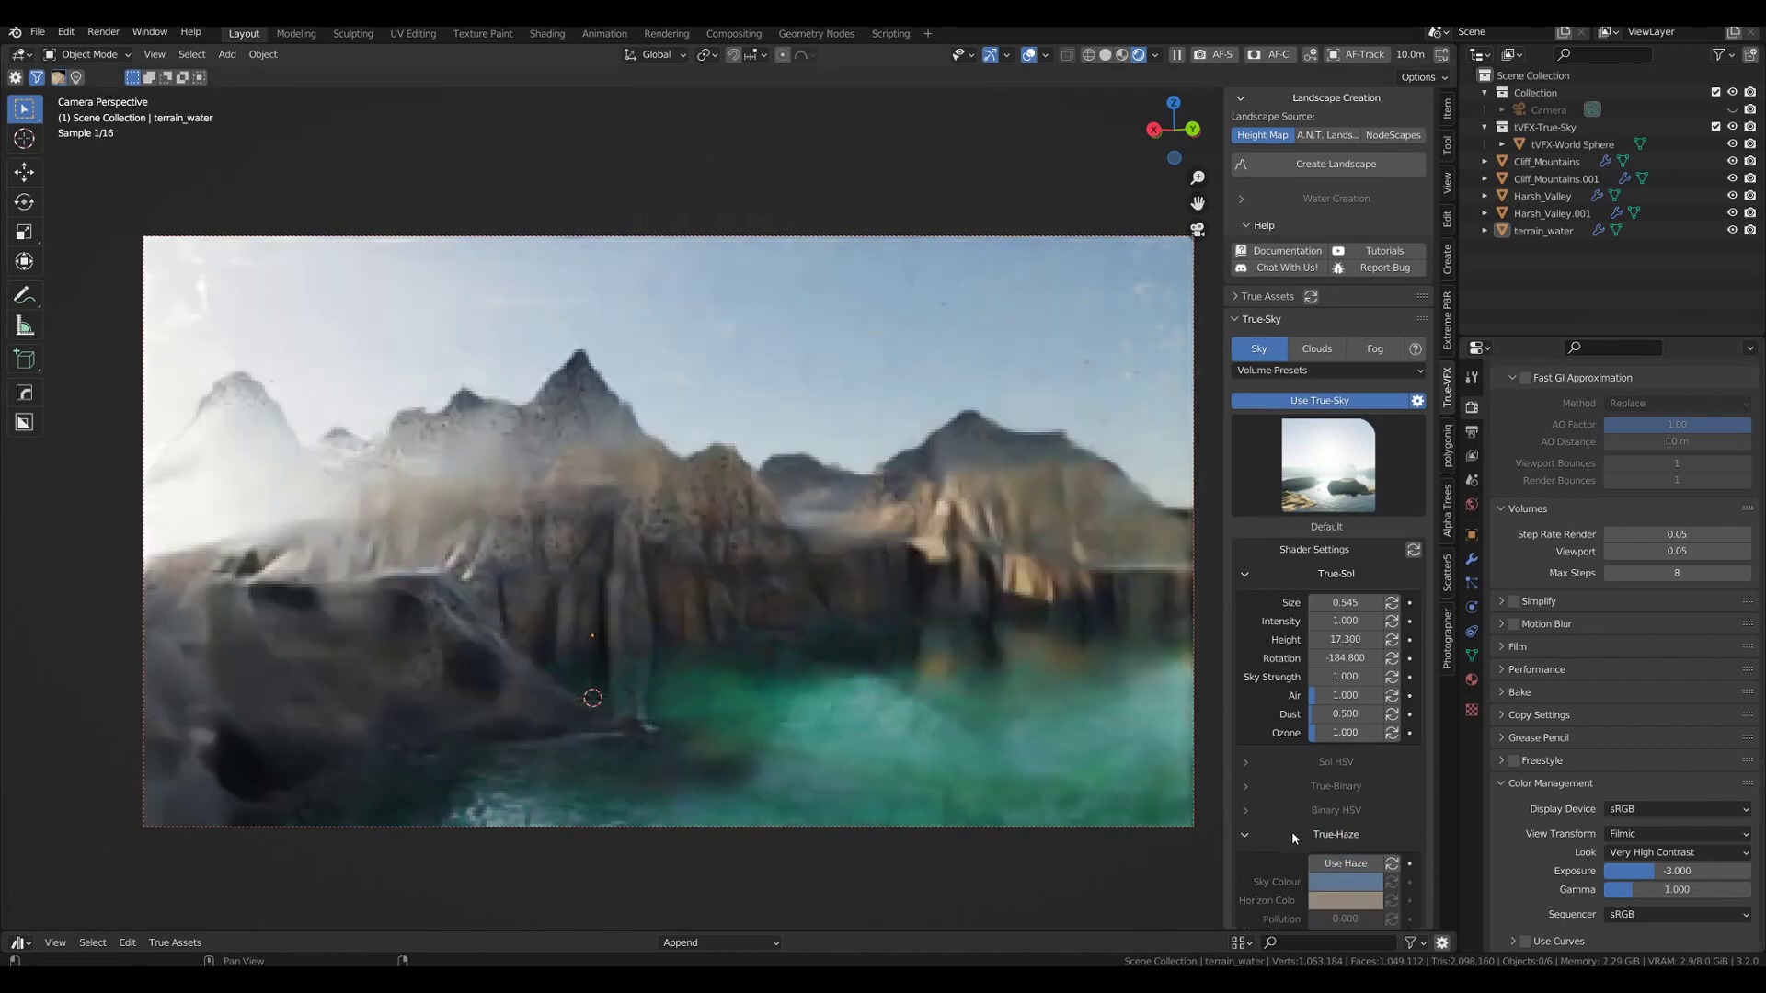
pyautogui.scroll(-5, 1291, 830)
pyautogui.click(1320, 889)
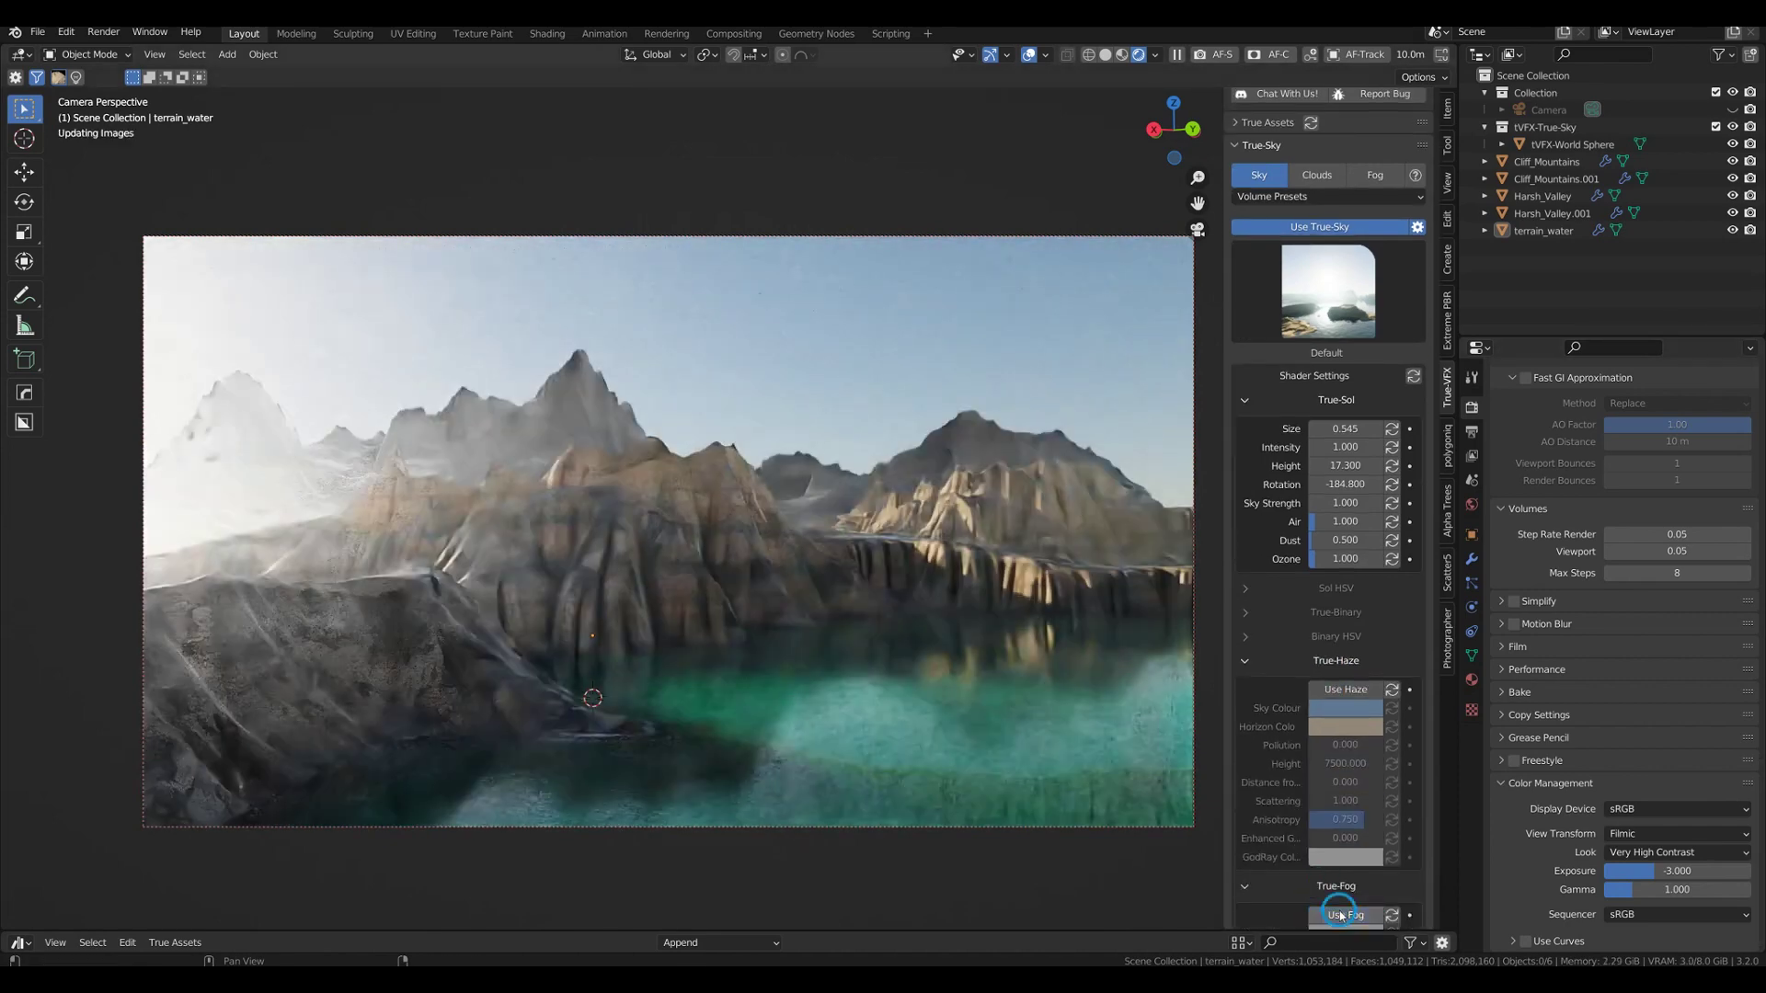
# Set the True-Sol sun rotation to 310 and height to 15.
pyautogui.click(1359, 484)
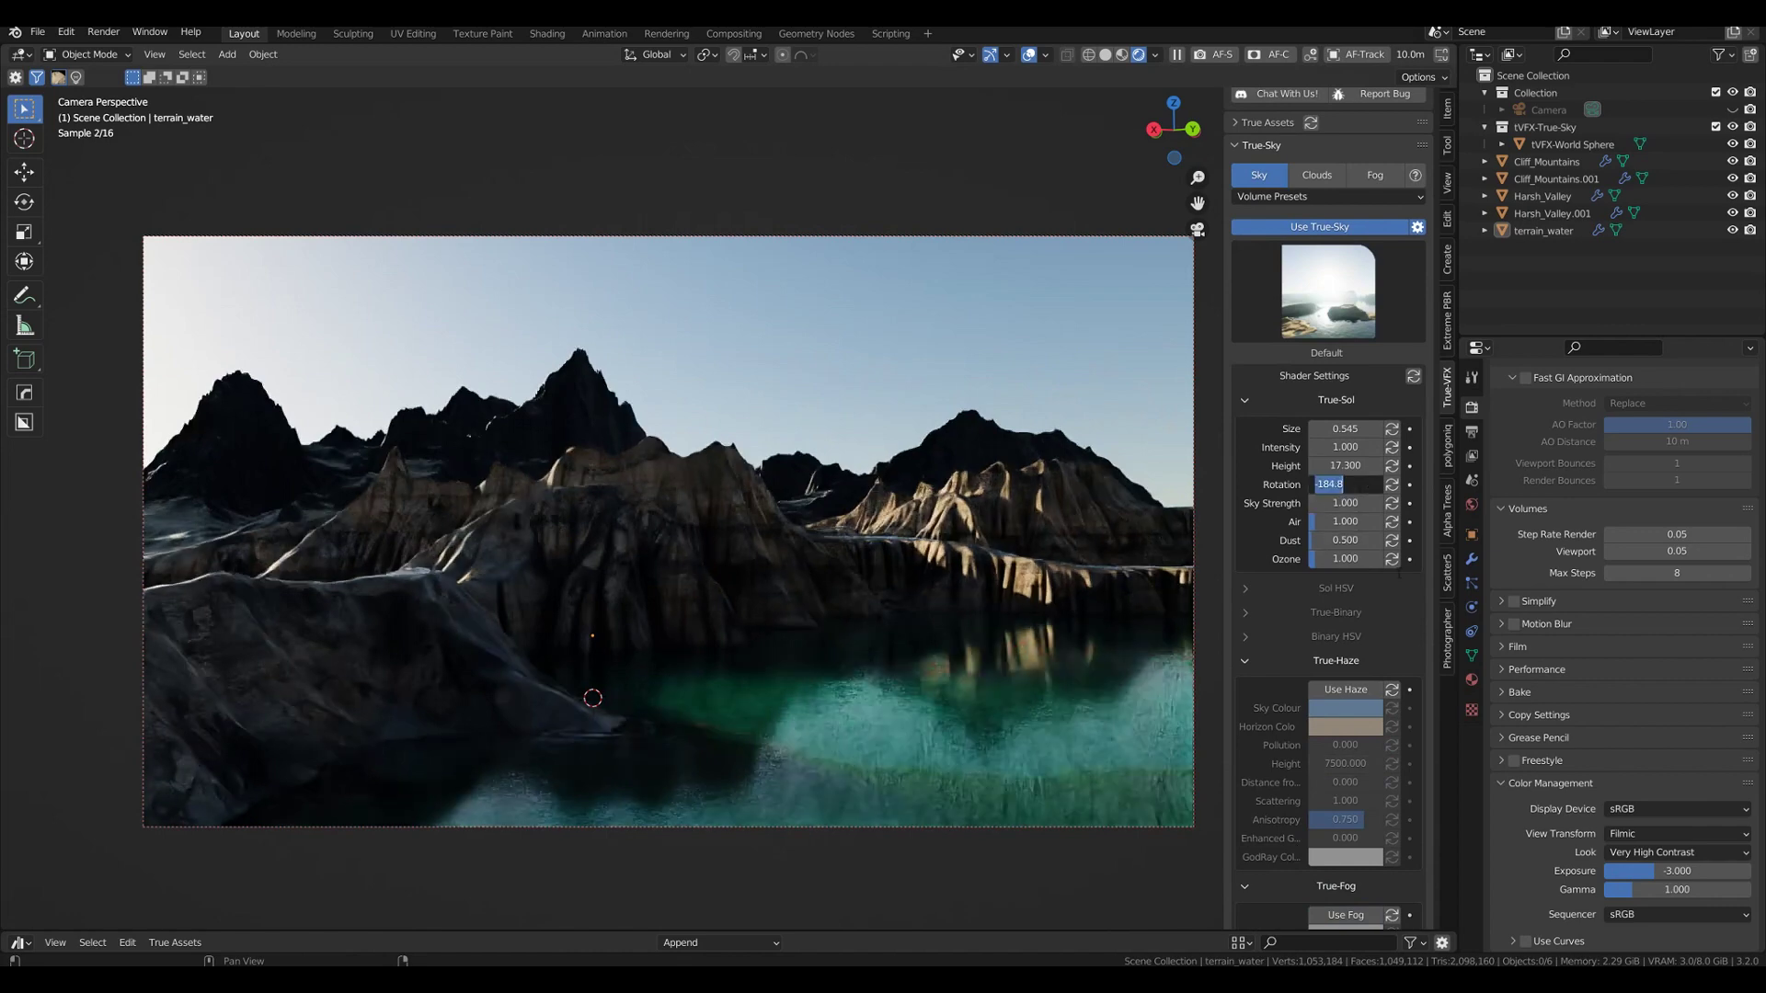
pyautogui.write('310')
pyautogui.click(1344, 466)
pyautogui.write('15')
pyautogui.press('Return')
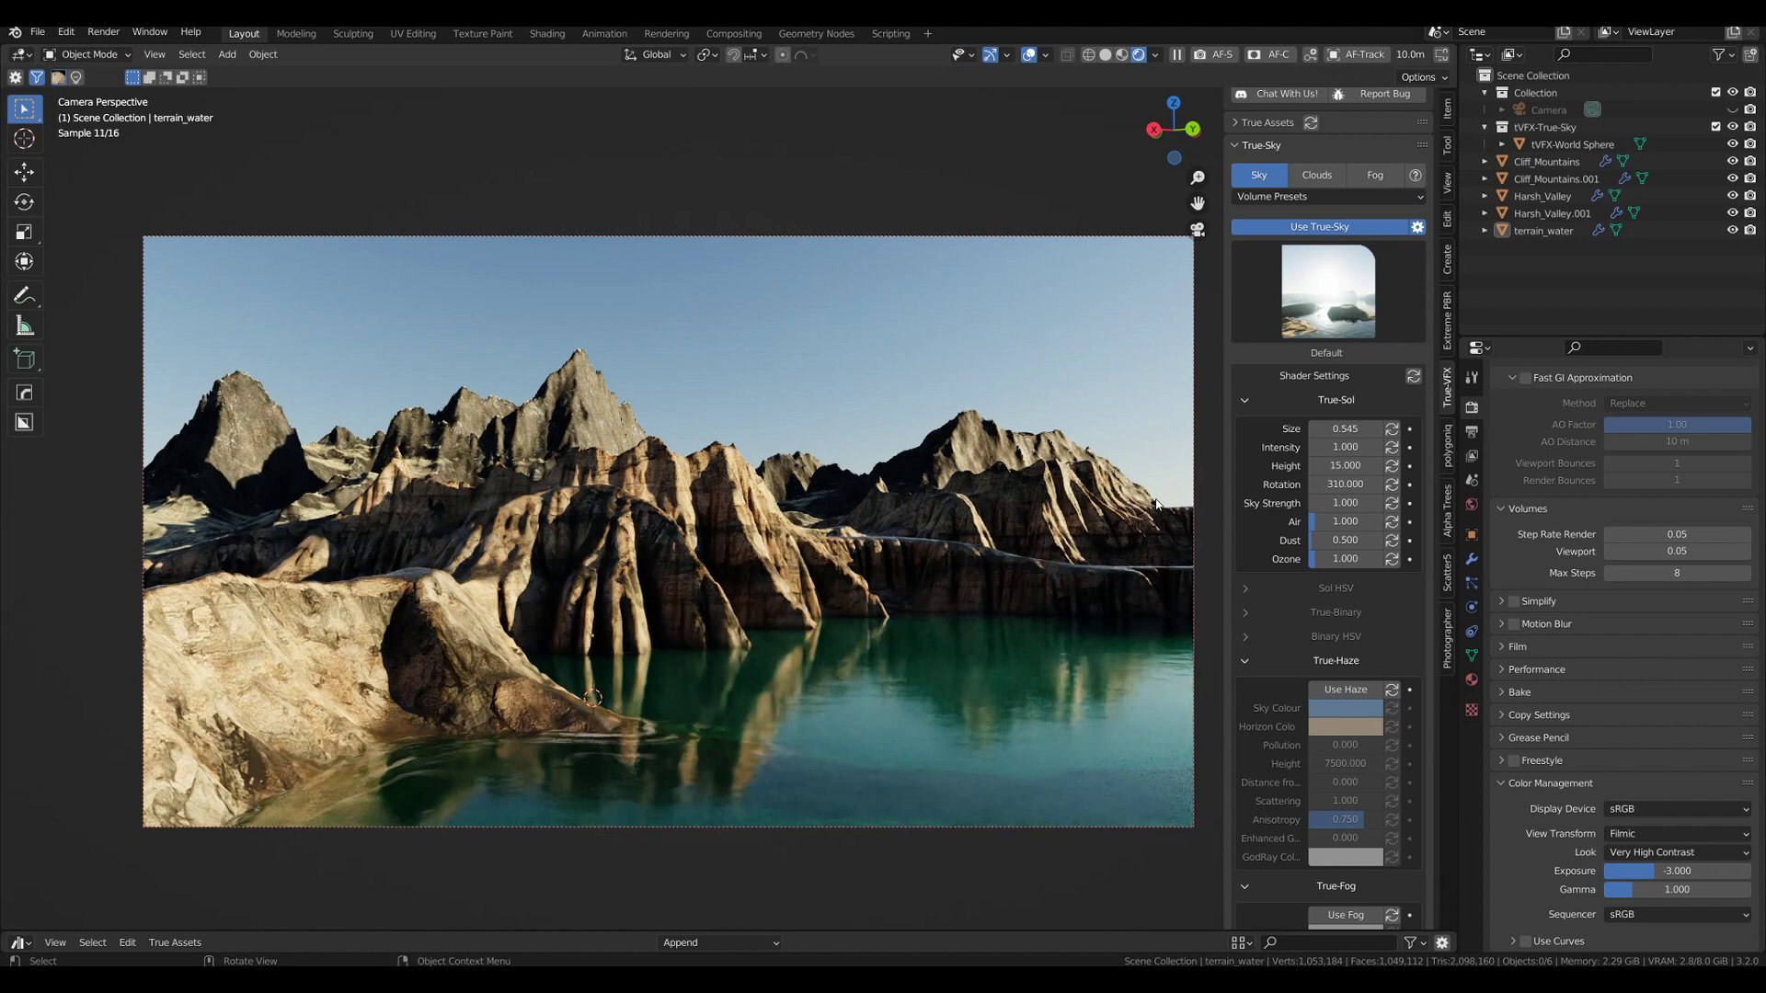
# Enable volumetric clouds with the Stratocumulus preset and expand Location Values and Advanced.
pyautogui.click(1317, 174)
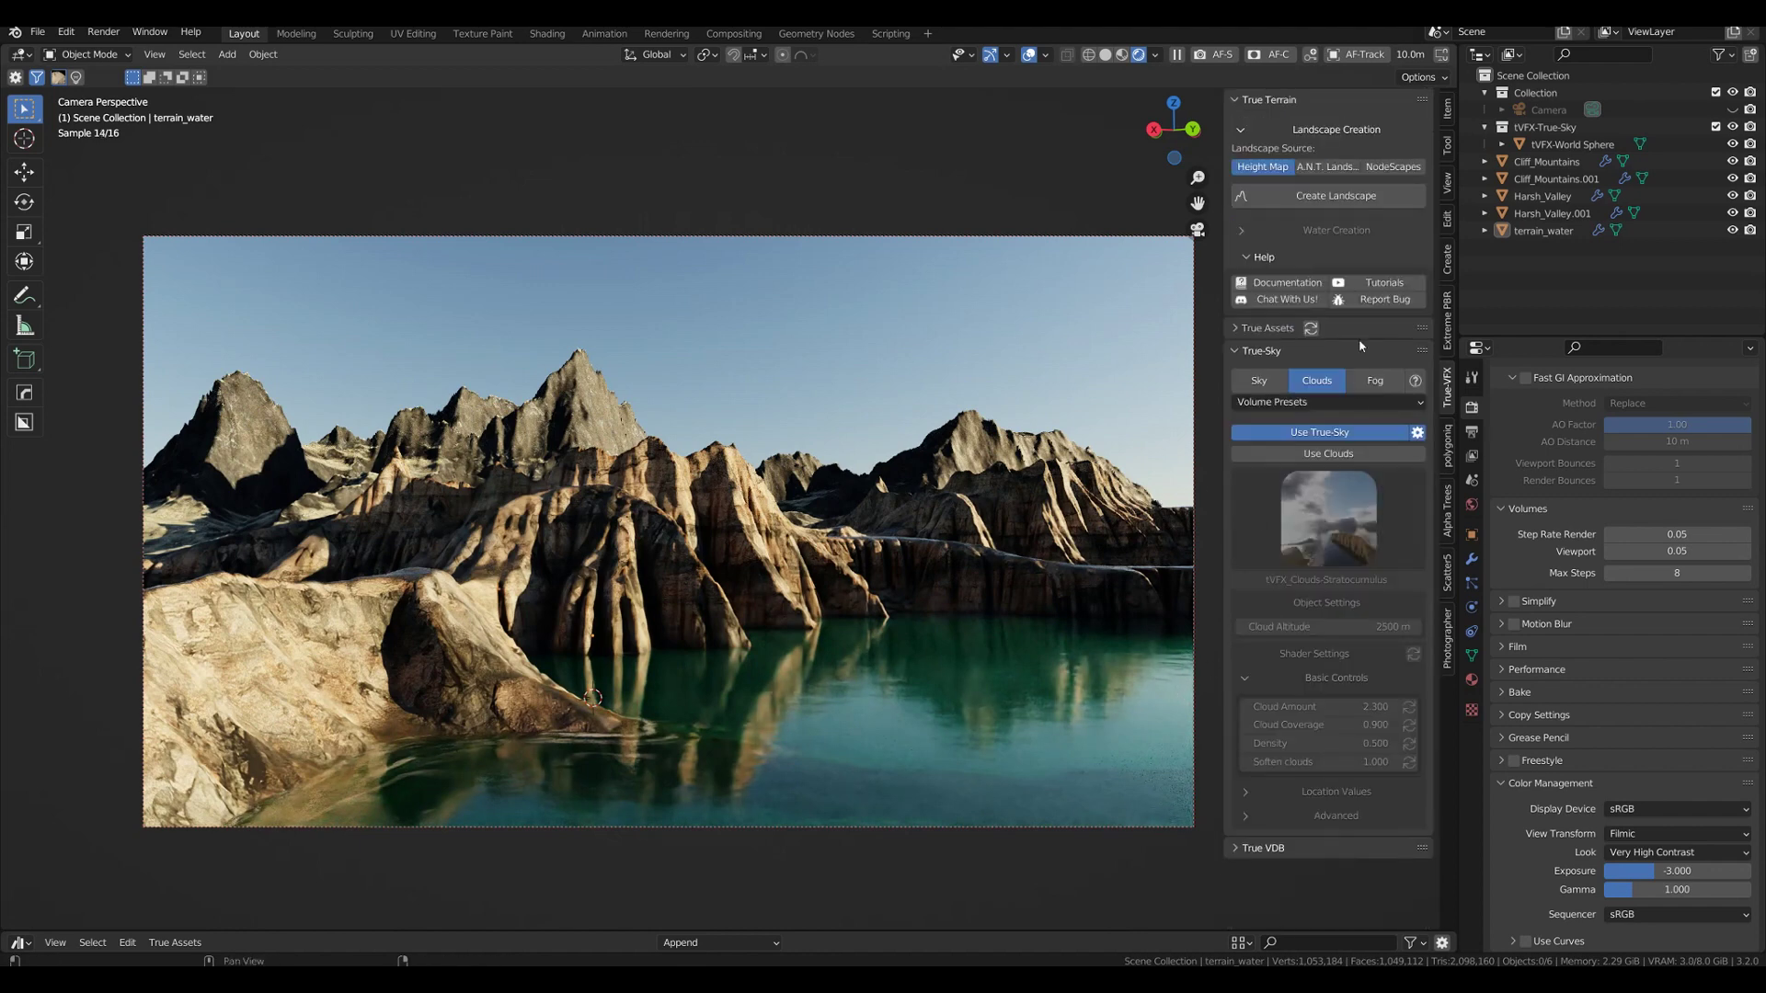
pyautogui.click(1321, 454)
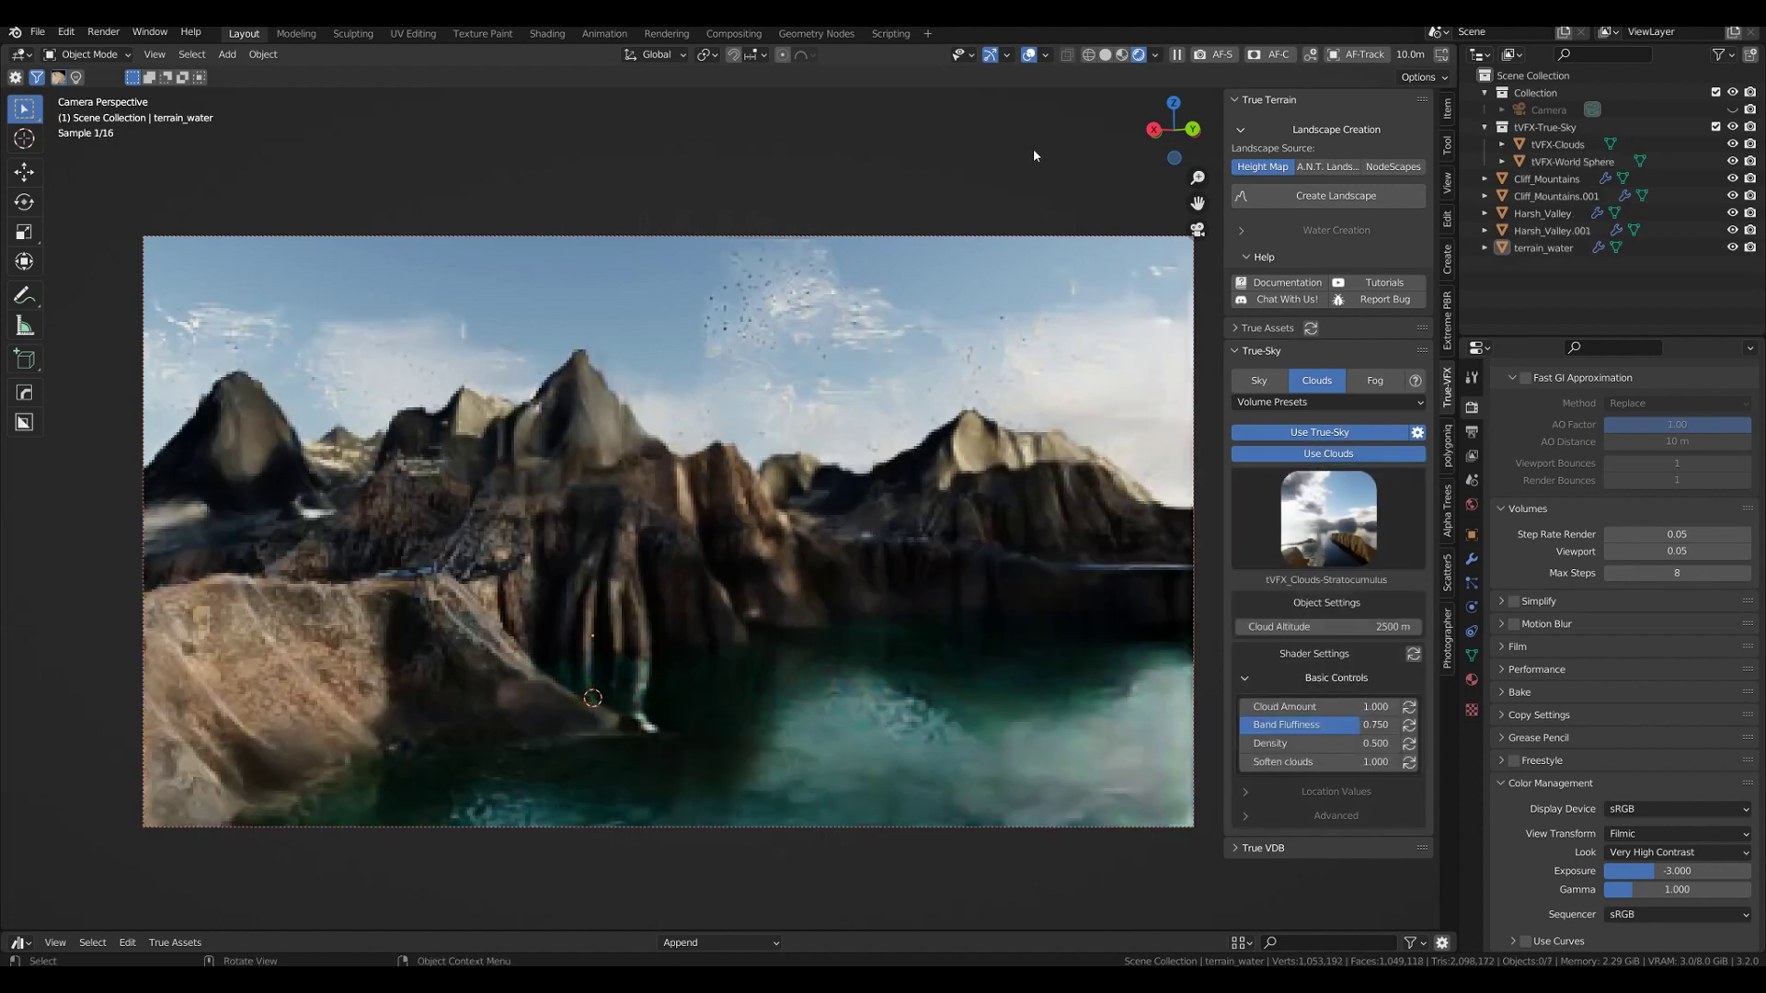
pyautogui.click(1321, 506)
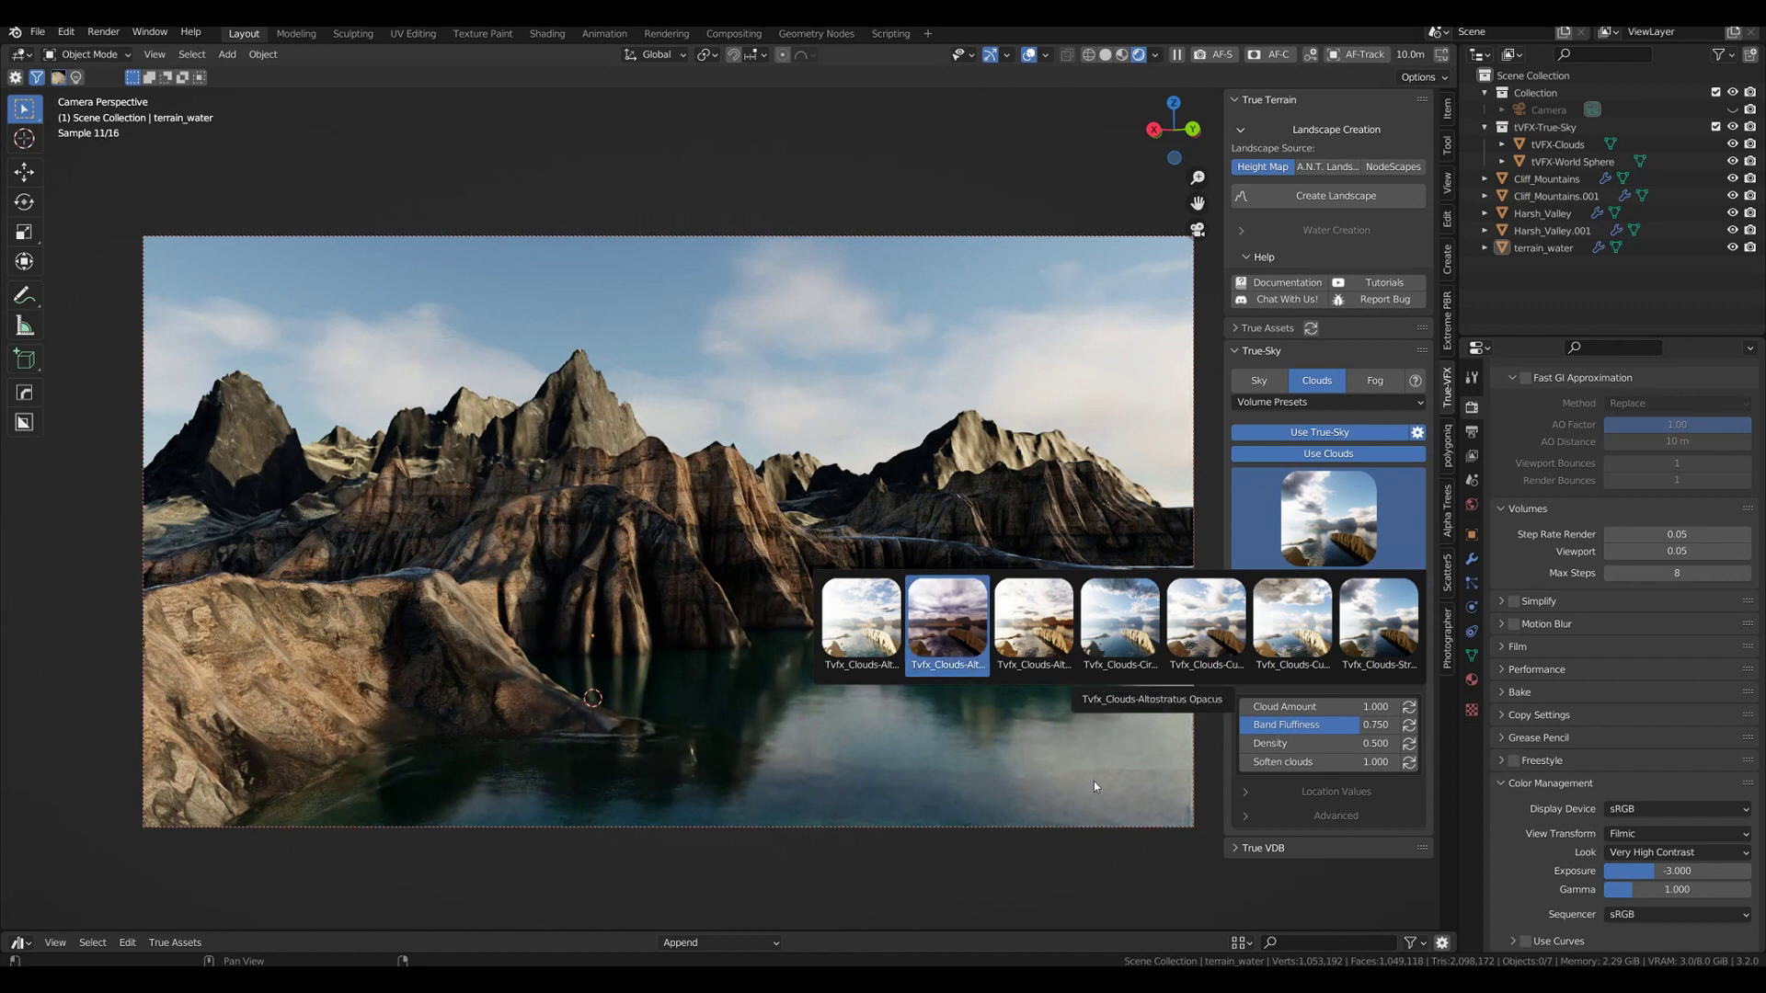
pyautogui.click(1334, 534)
pyautogui.click(1389, 637)
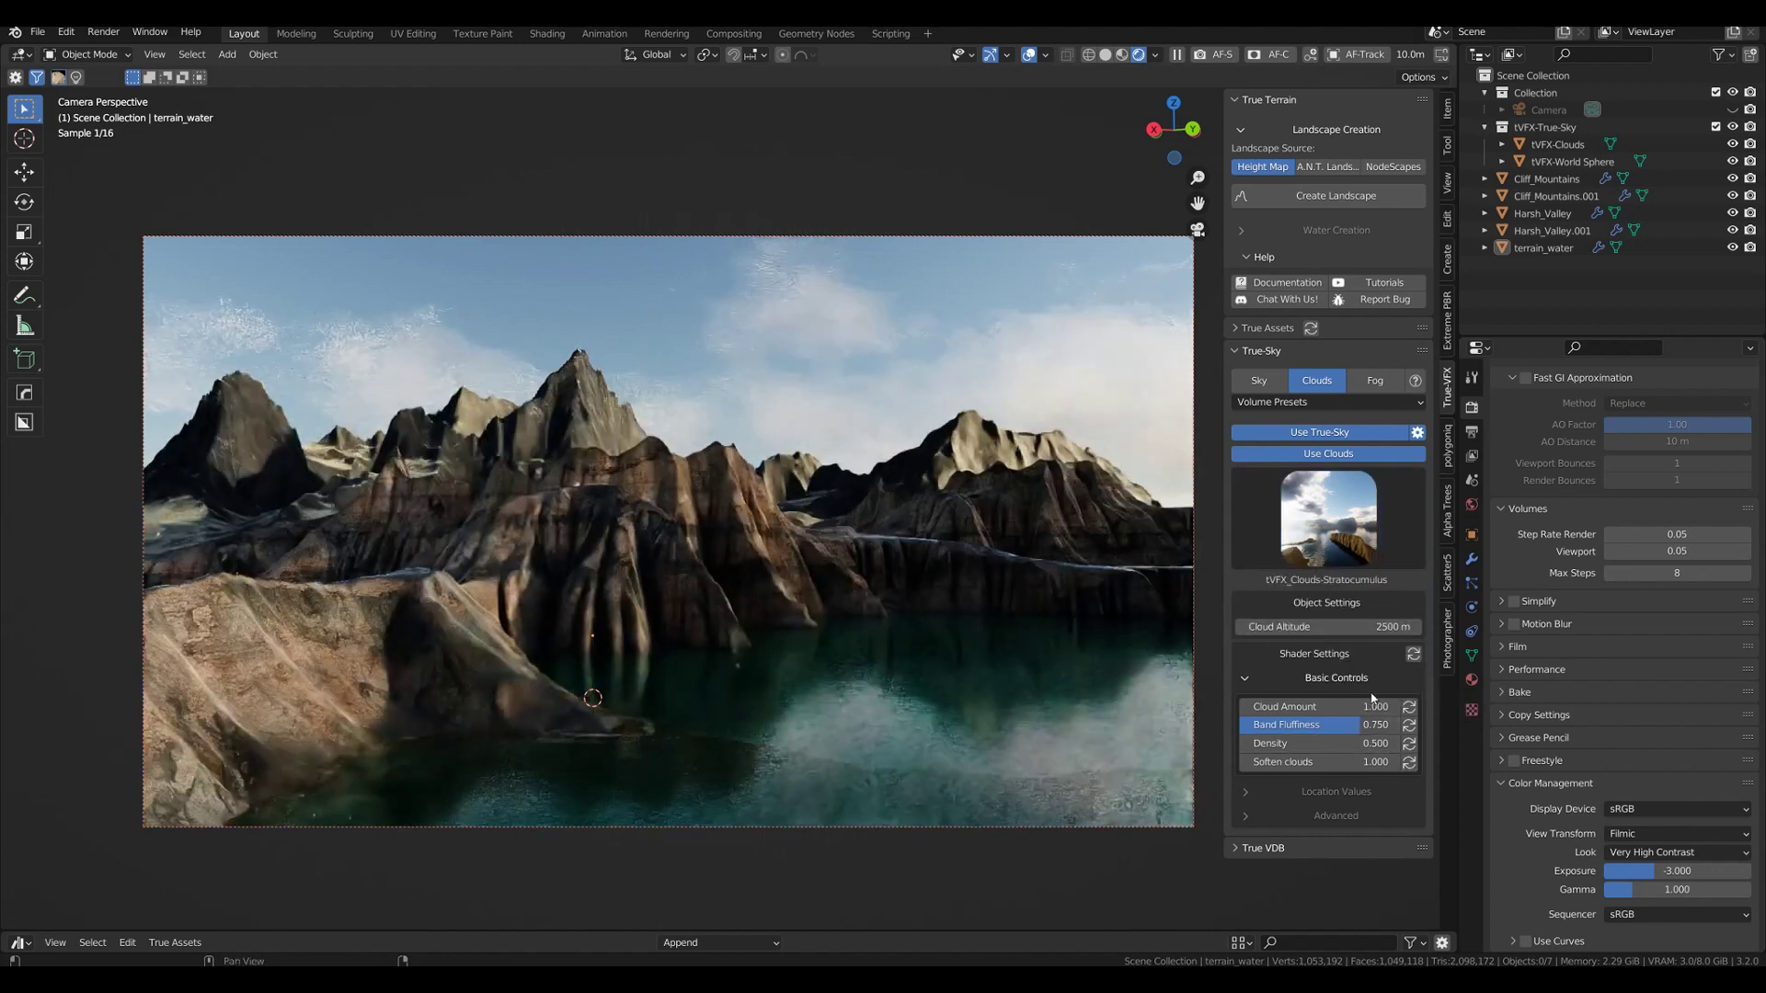
pyautogui.click(1340, 816)
pyautogui.click(1333, 793)
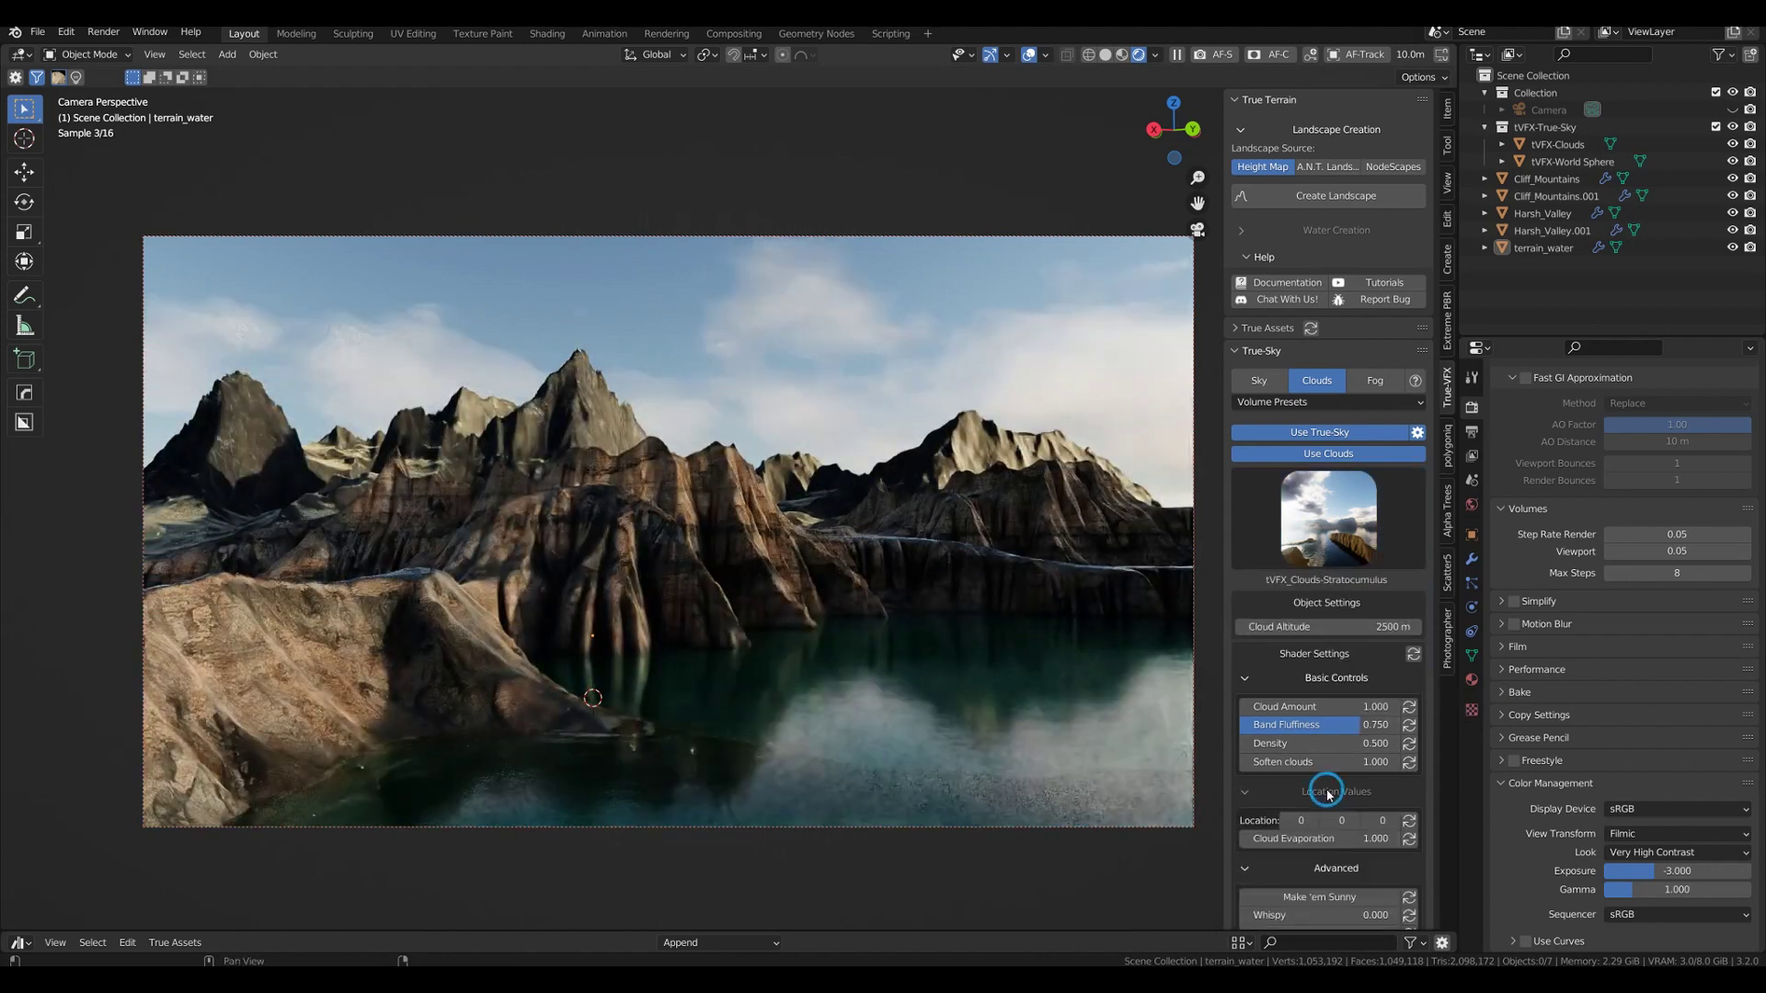
pyautogui.scroll(-3, 1329, 800)
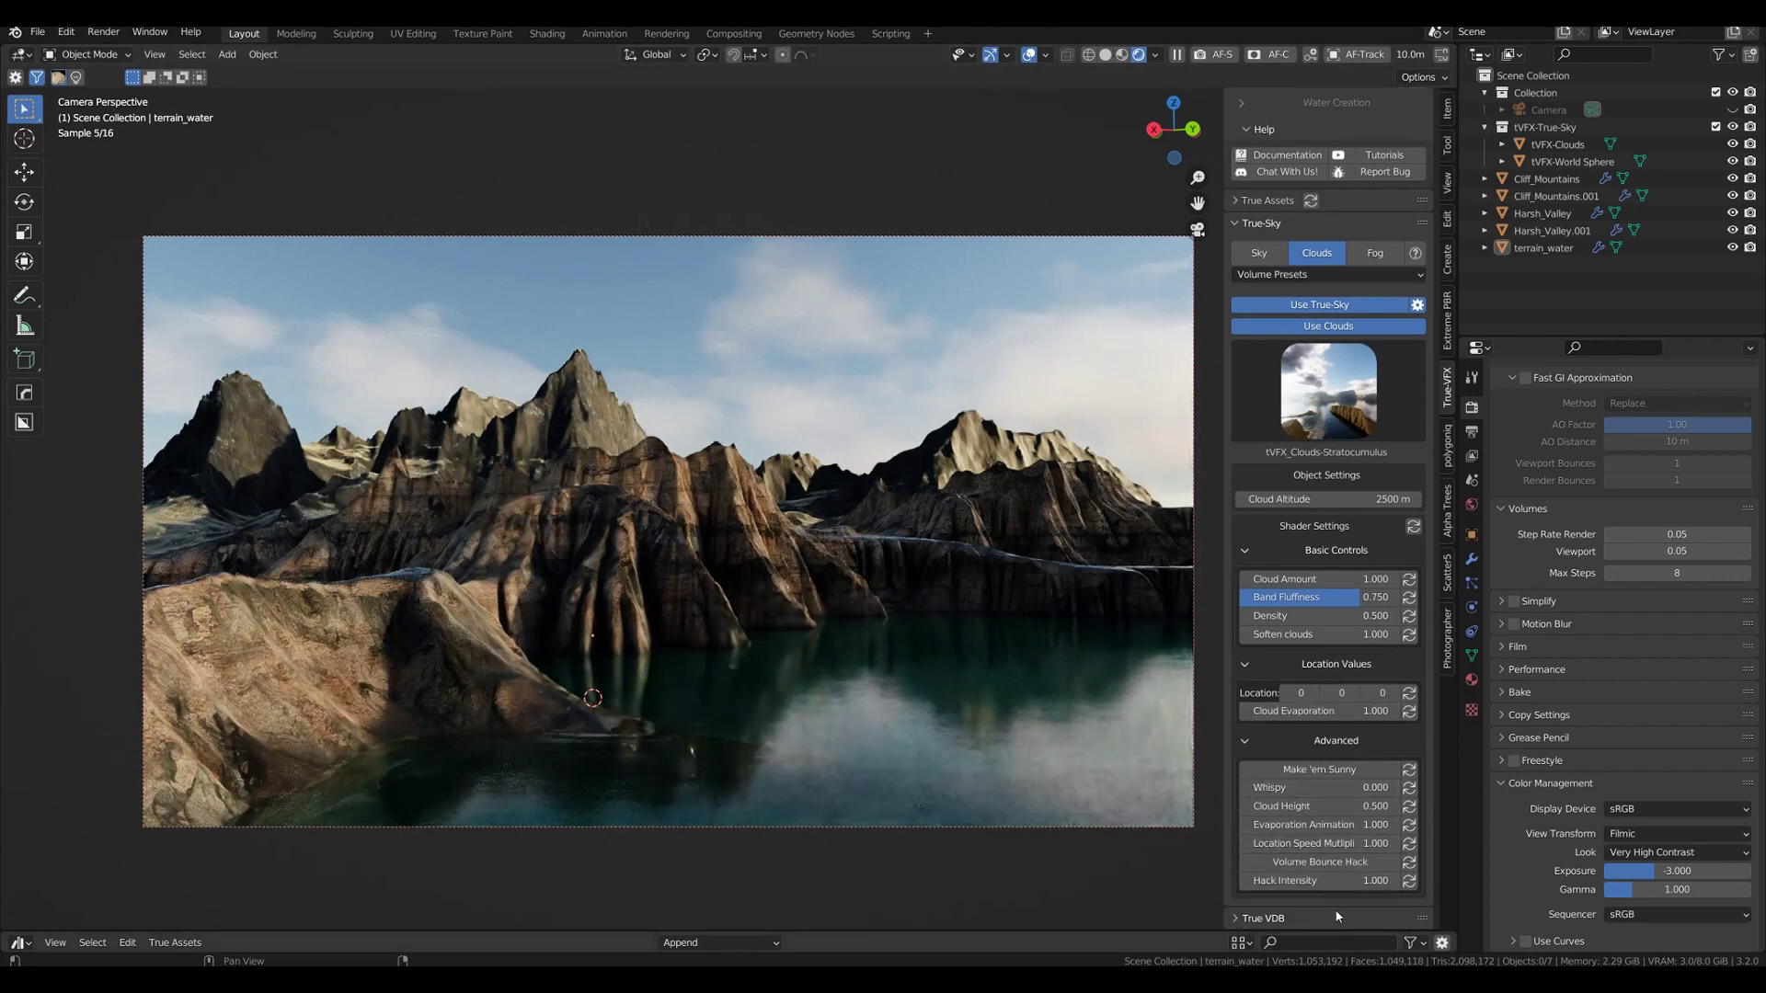
# Set the cloud location speed multiplier to 5.
pyautogui.click(1292, 844)
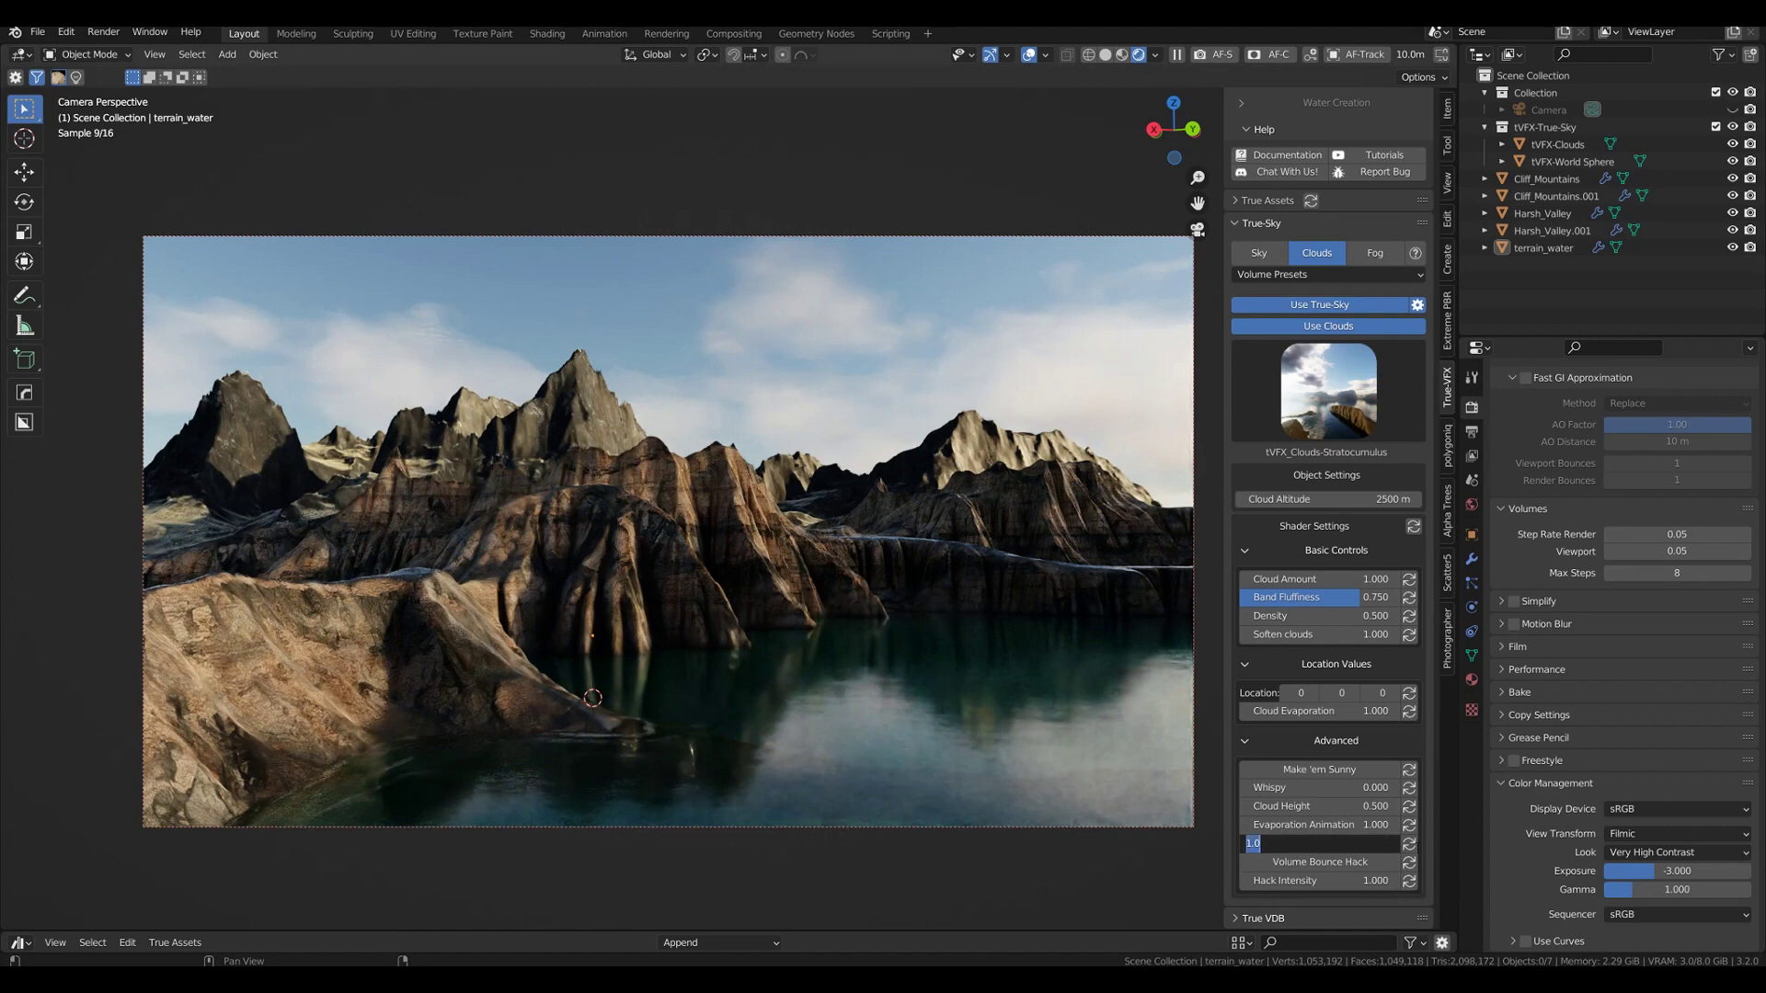
pyautogui.write('5')
pyautogui.press('Return')
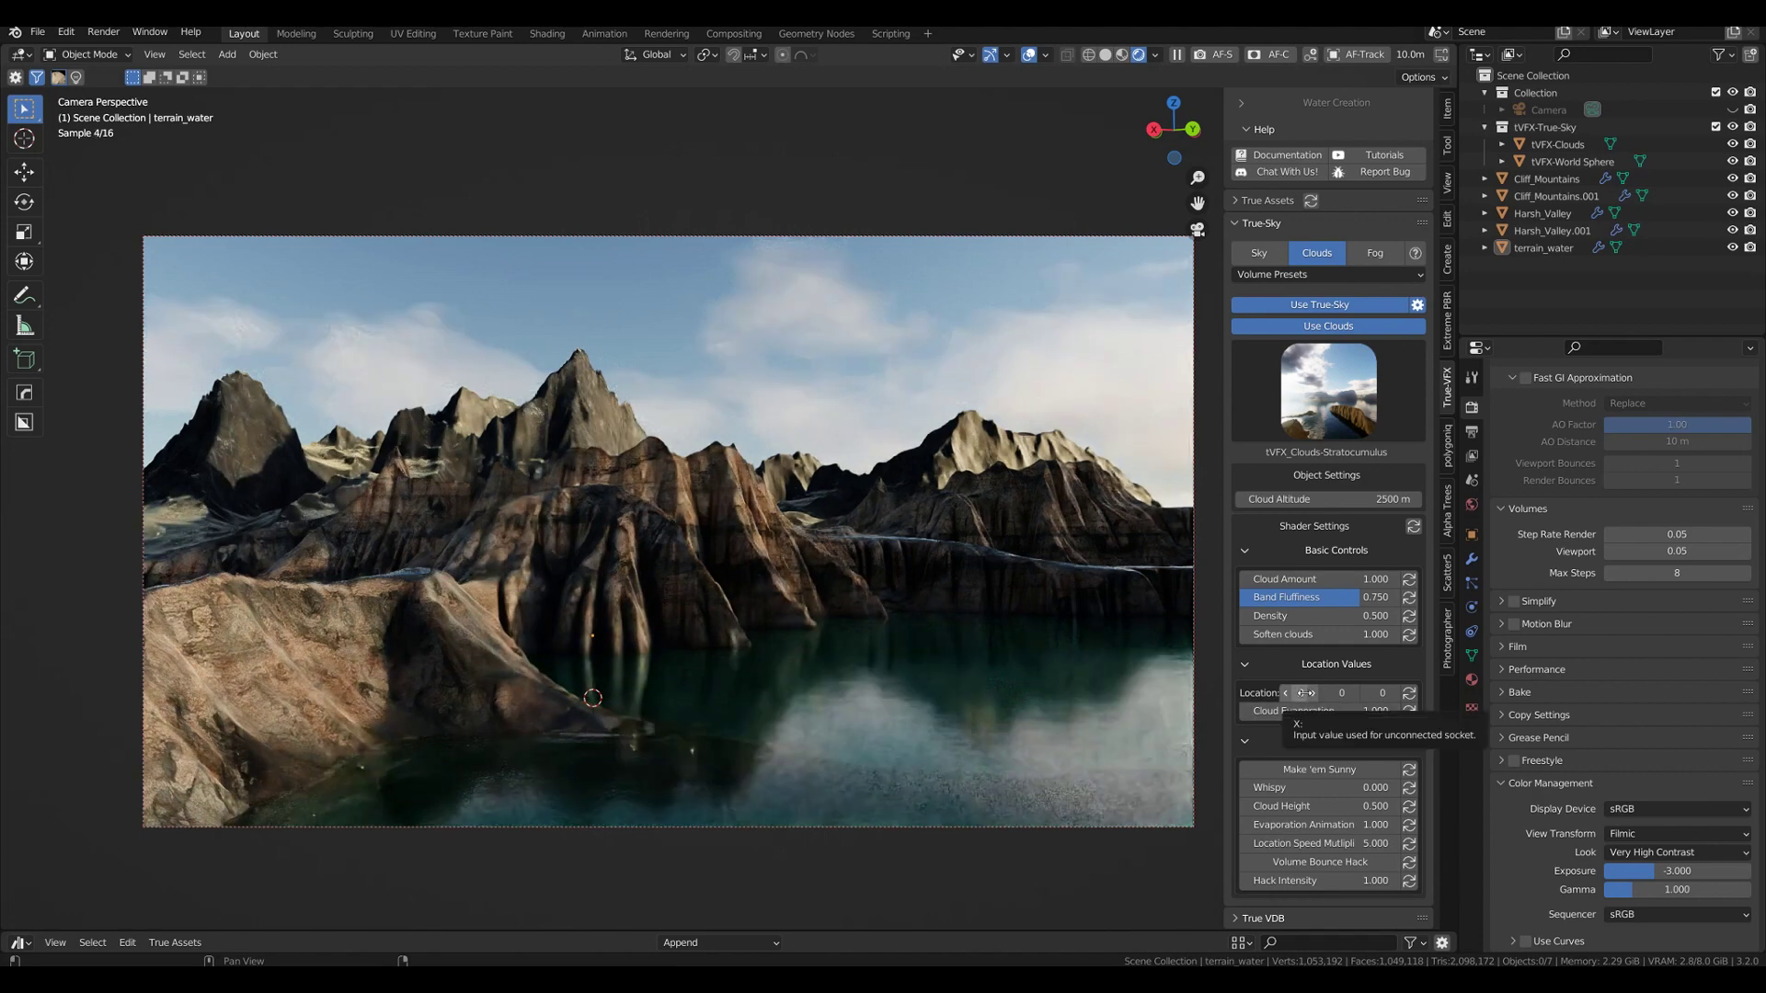
# Shift the cloud X and Y location offsets and raise cloud density to 3.2.
pyautogui.moveTo(1301, 692)
pyautogui.mouseDown()
pyautogui.moveTo(1343, 692)
pyautogui.moveTo(1297, 692)
pyautogui.mouseUp()
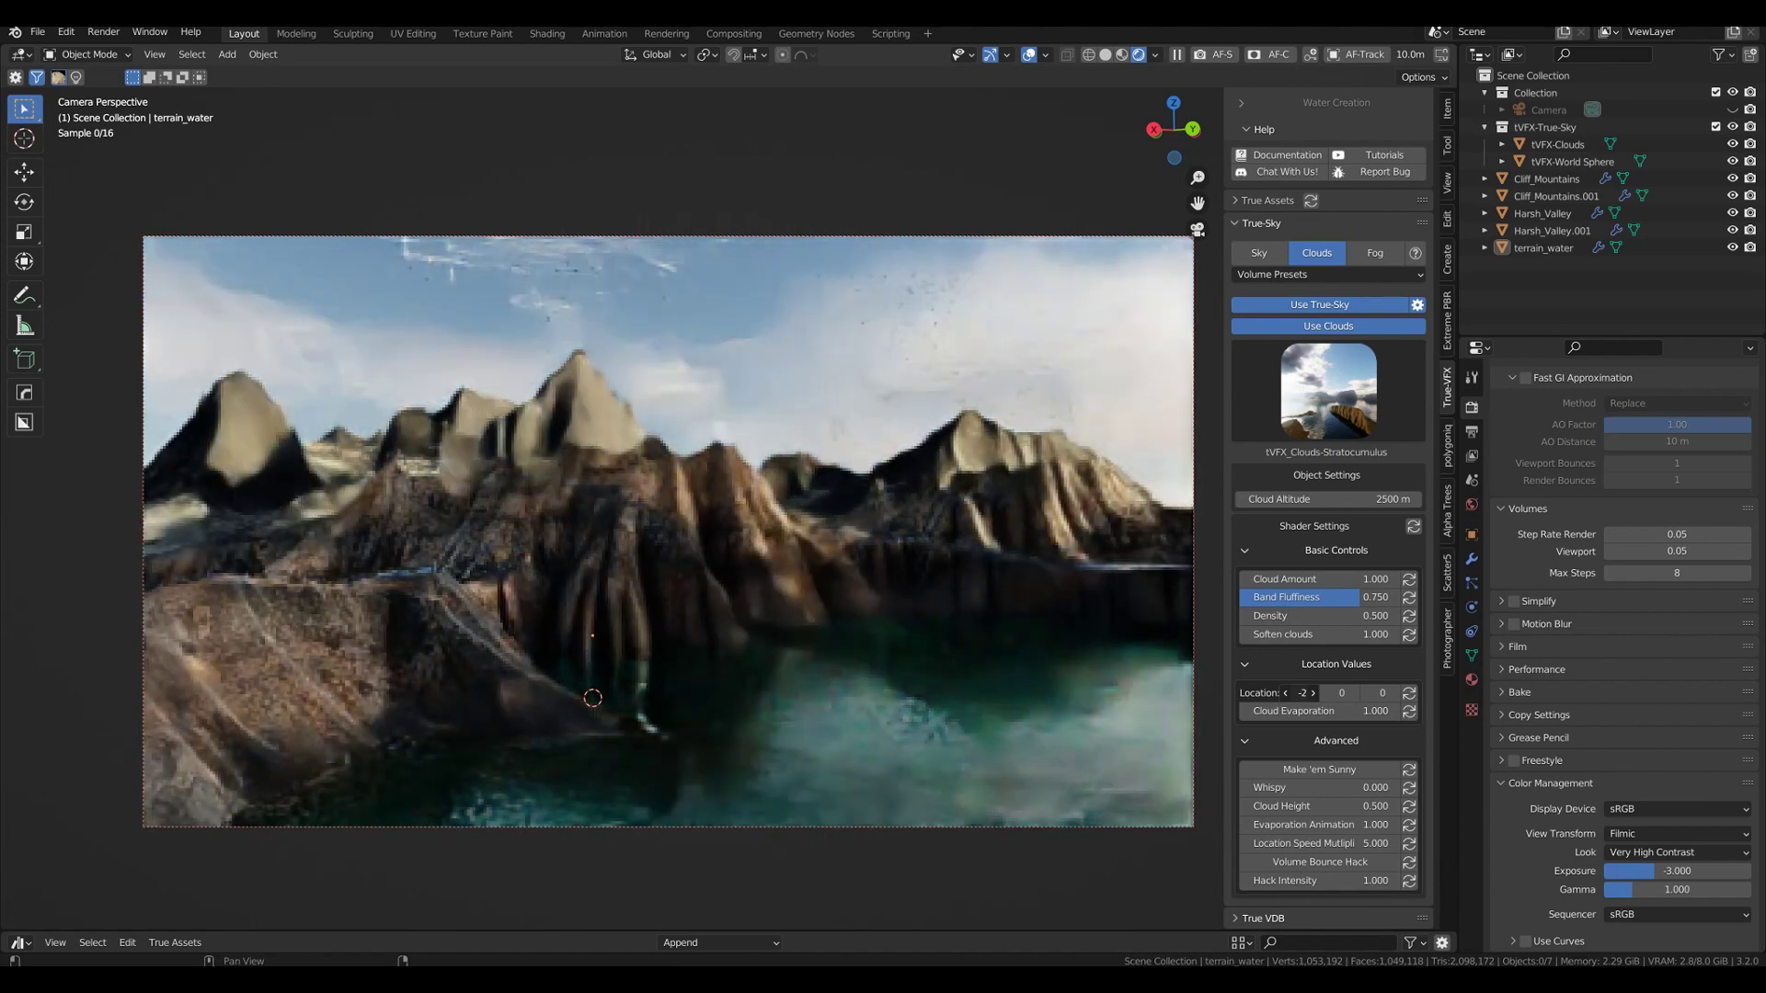
pyautogui.moveTo(1342, 692); pyautogui.dragTo(1385, 693)
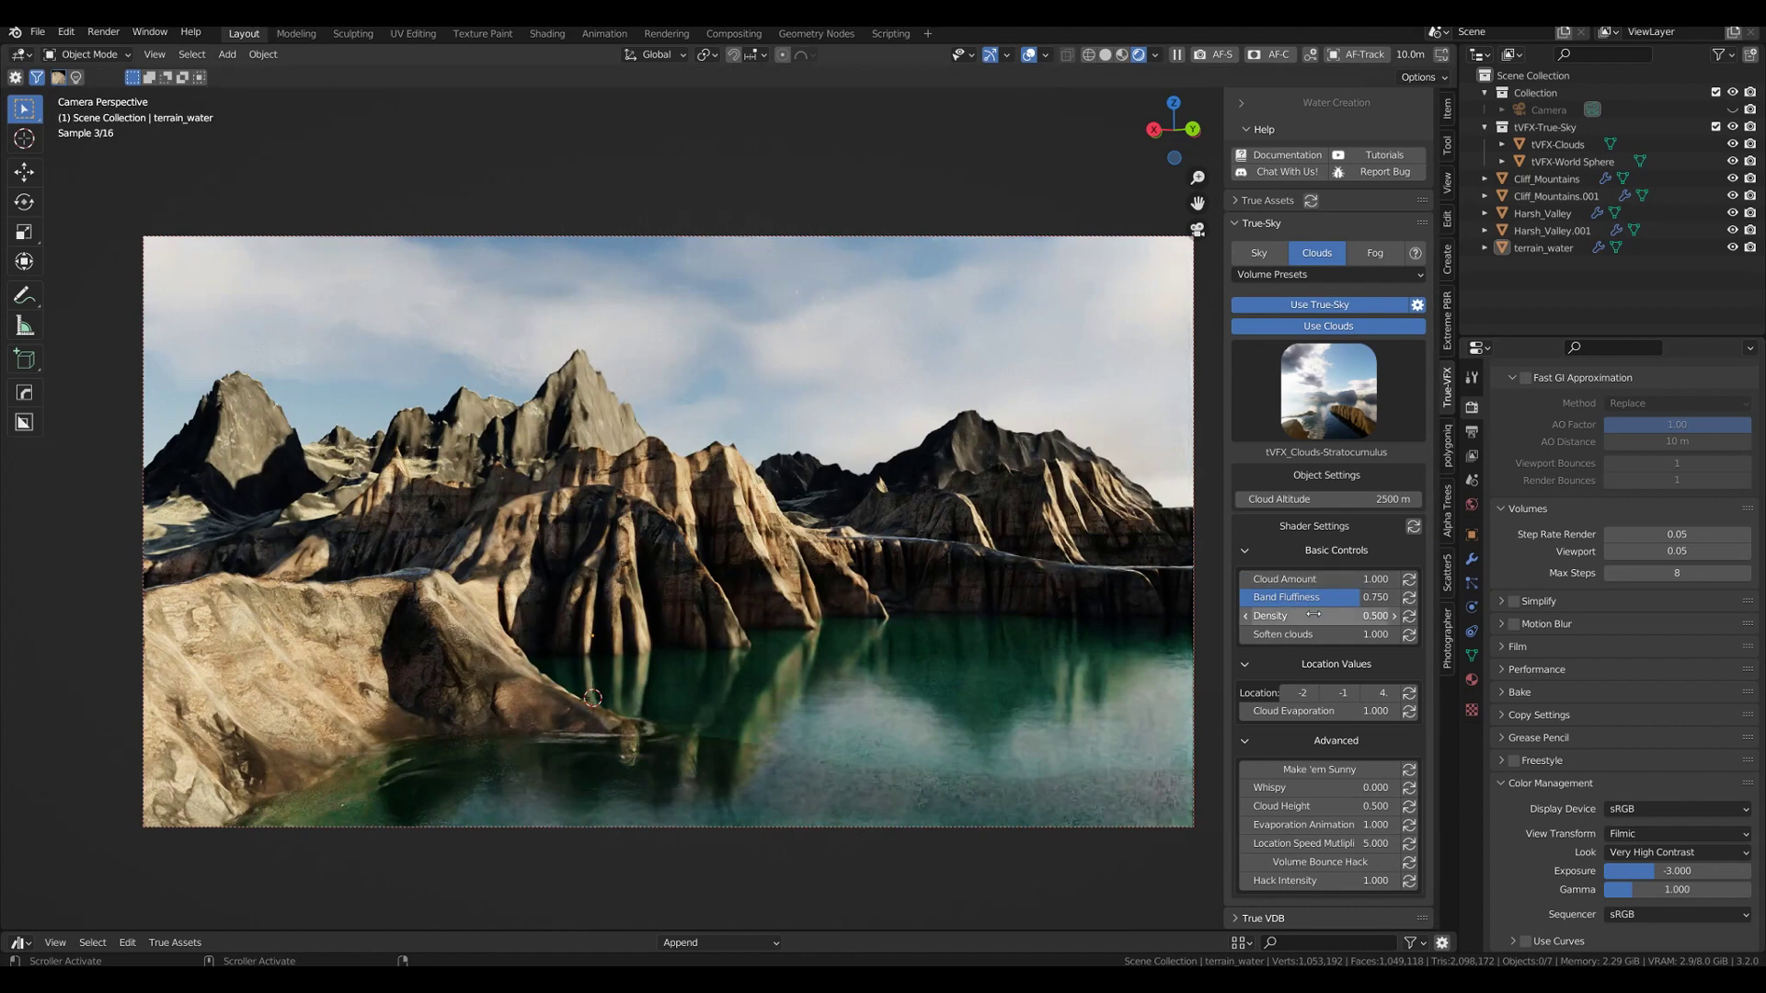
pyautogui.moveTo(1315, 616); pyautogui.dragTo(1407, 615)
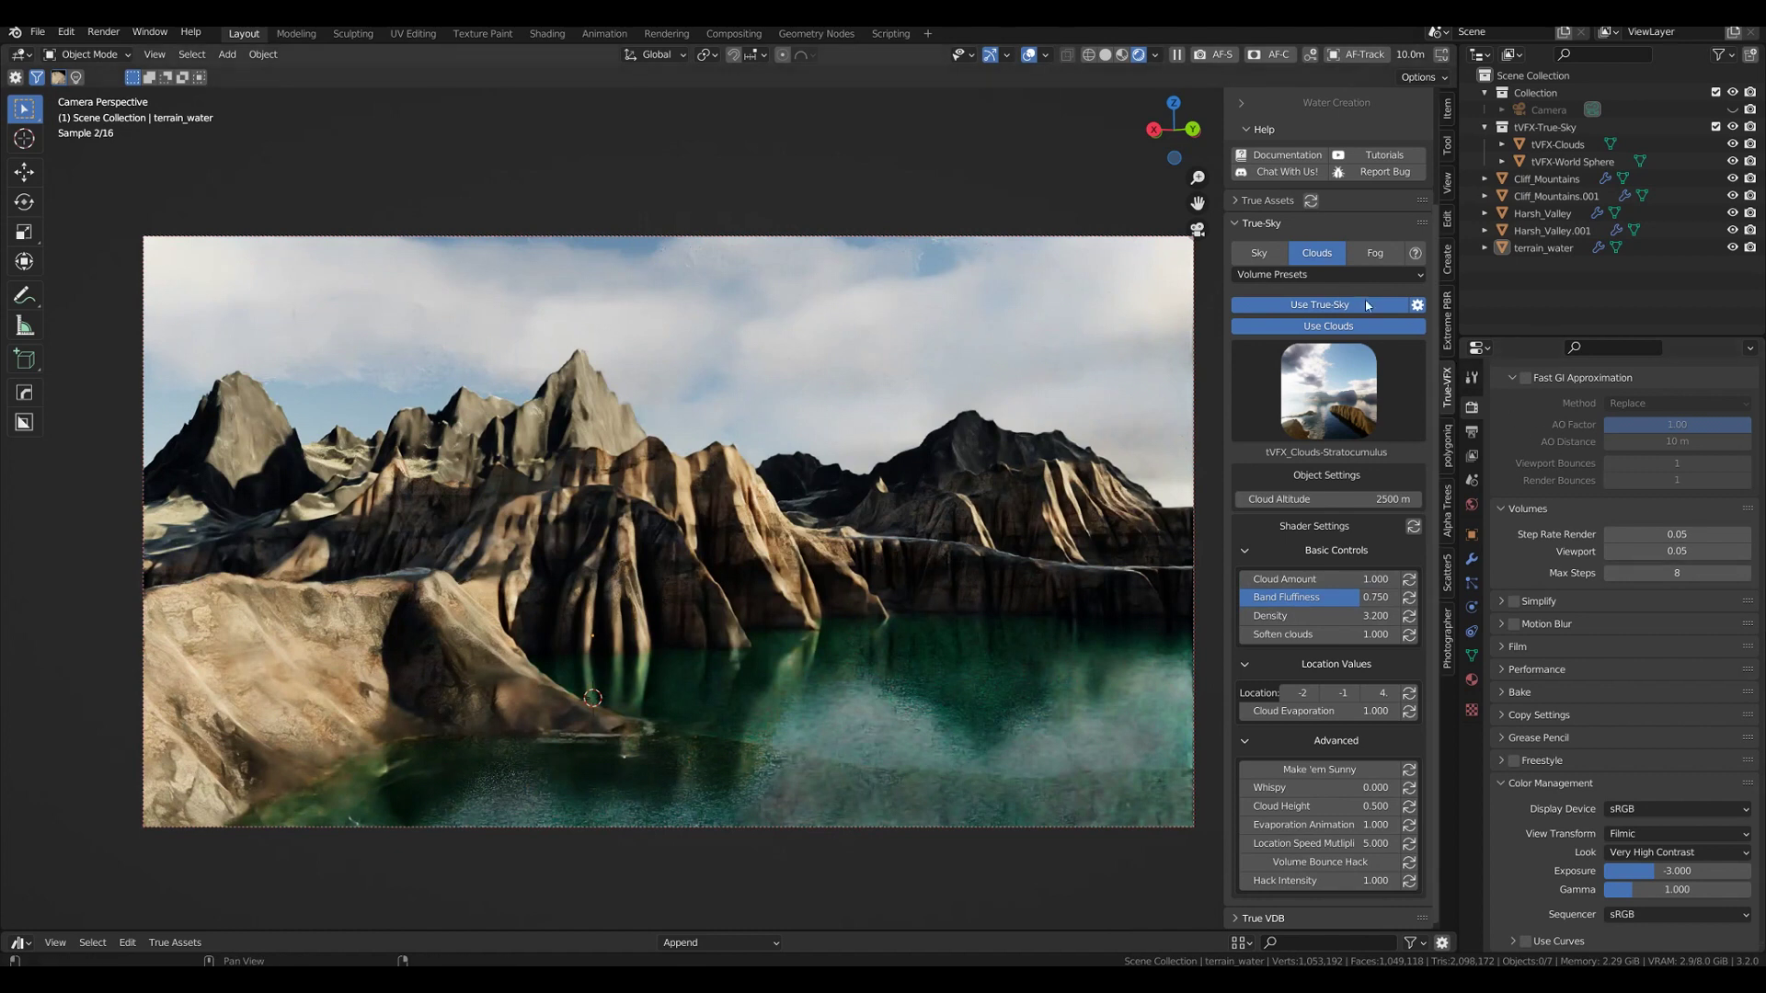
pyautogui.scroll(3, 1682, 730)
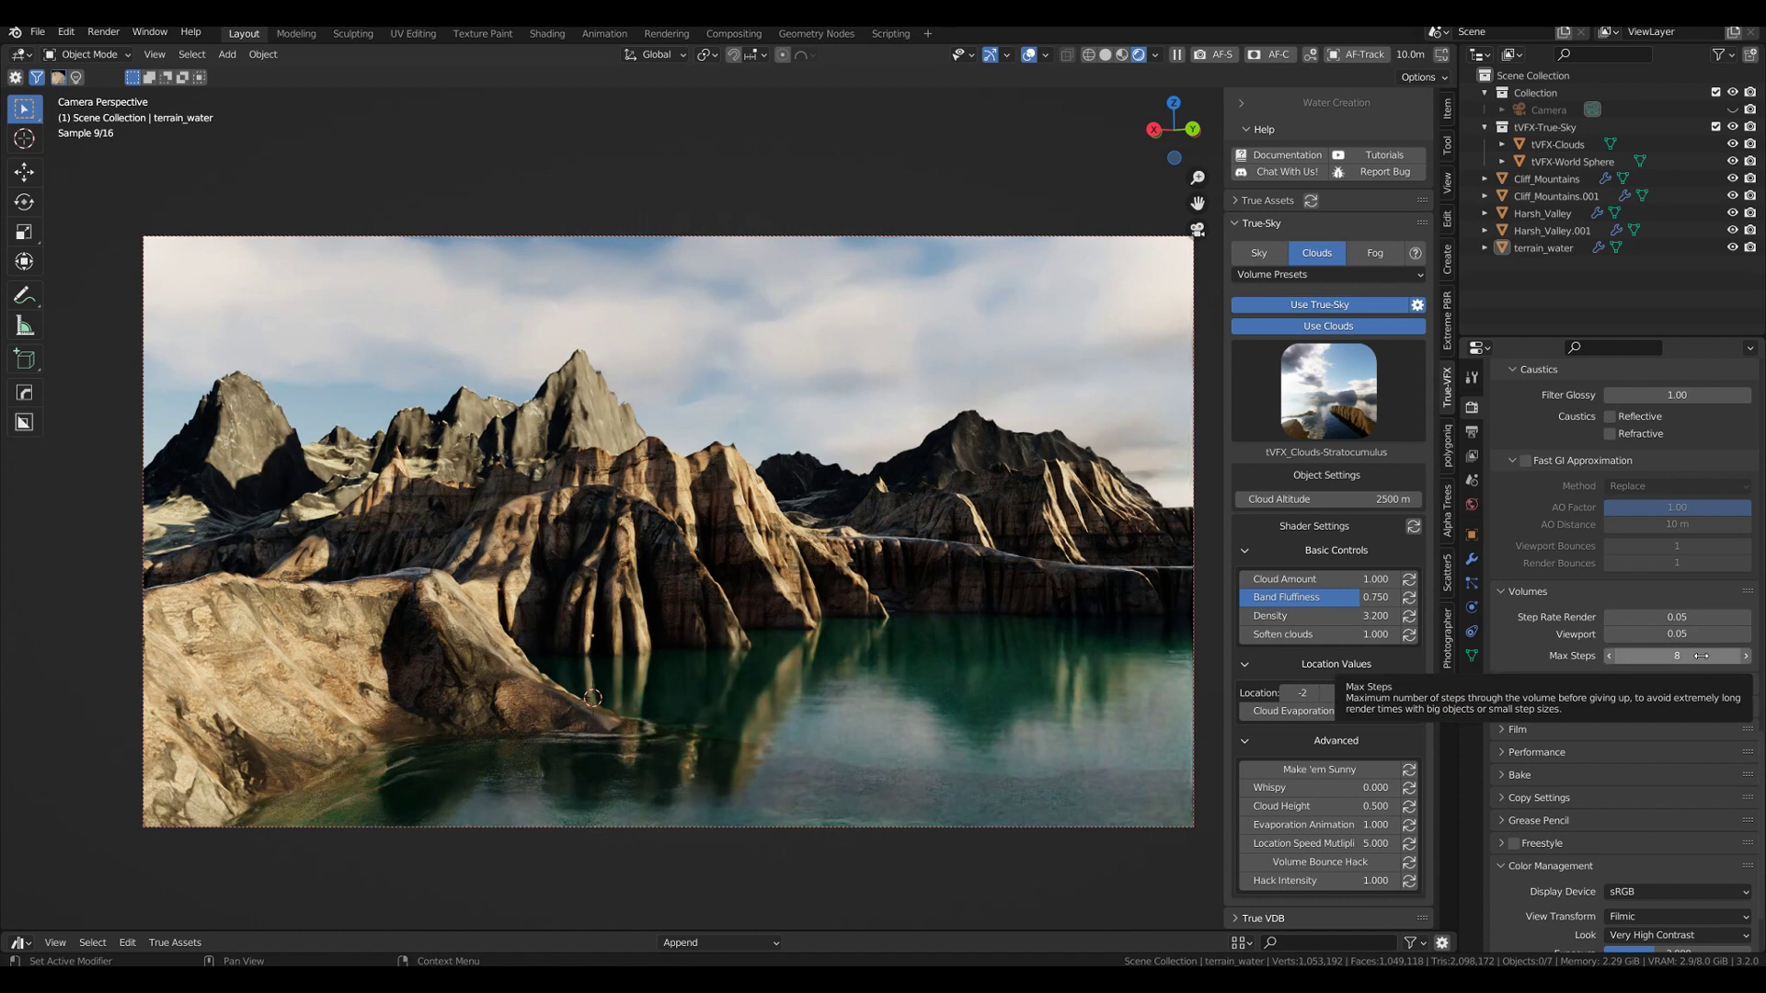
# Try the Fast and Fastest volume presets, then settle on Highest (step rate 0.01, max steps 32).
pyautogui.click(1276, 278)
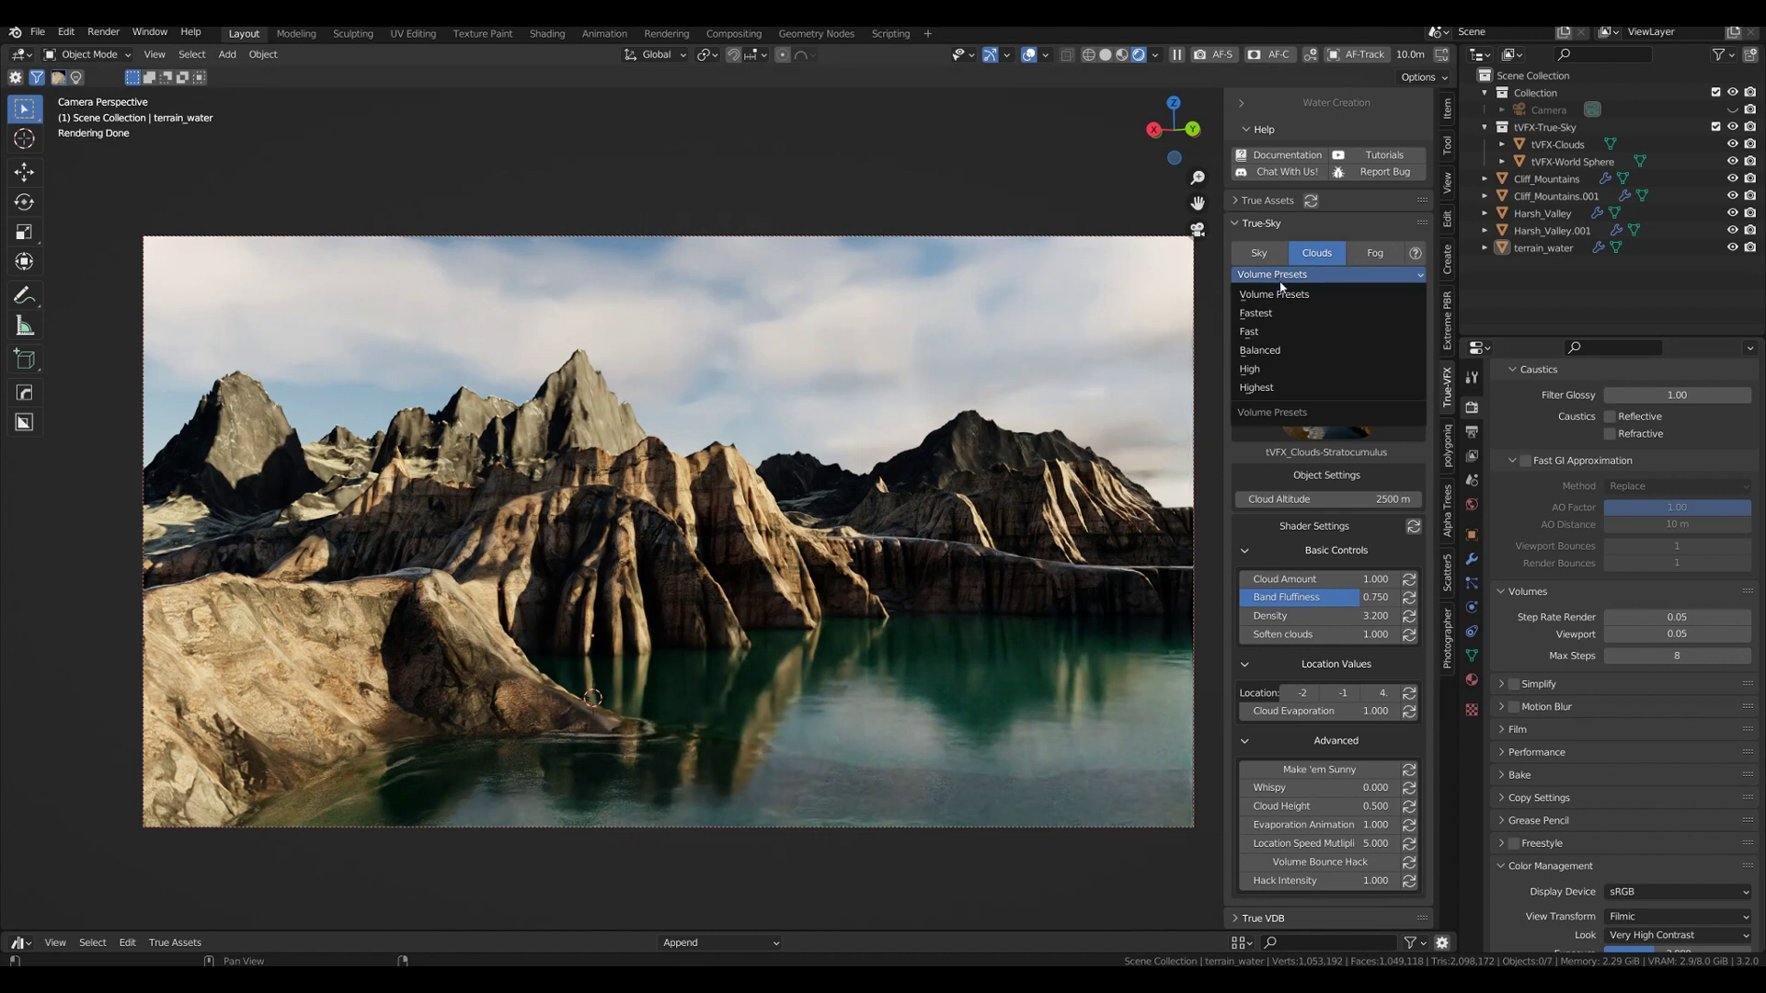
pyautogui.click(1290, 332)
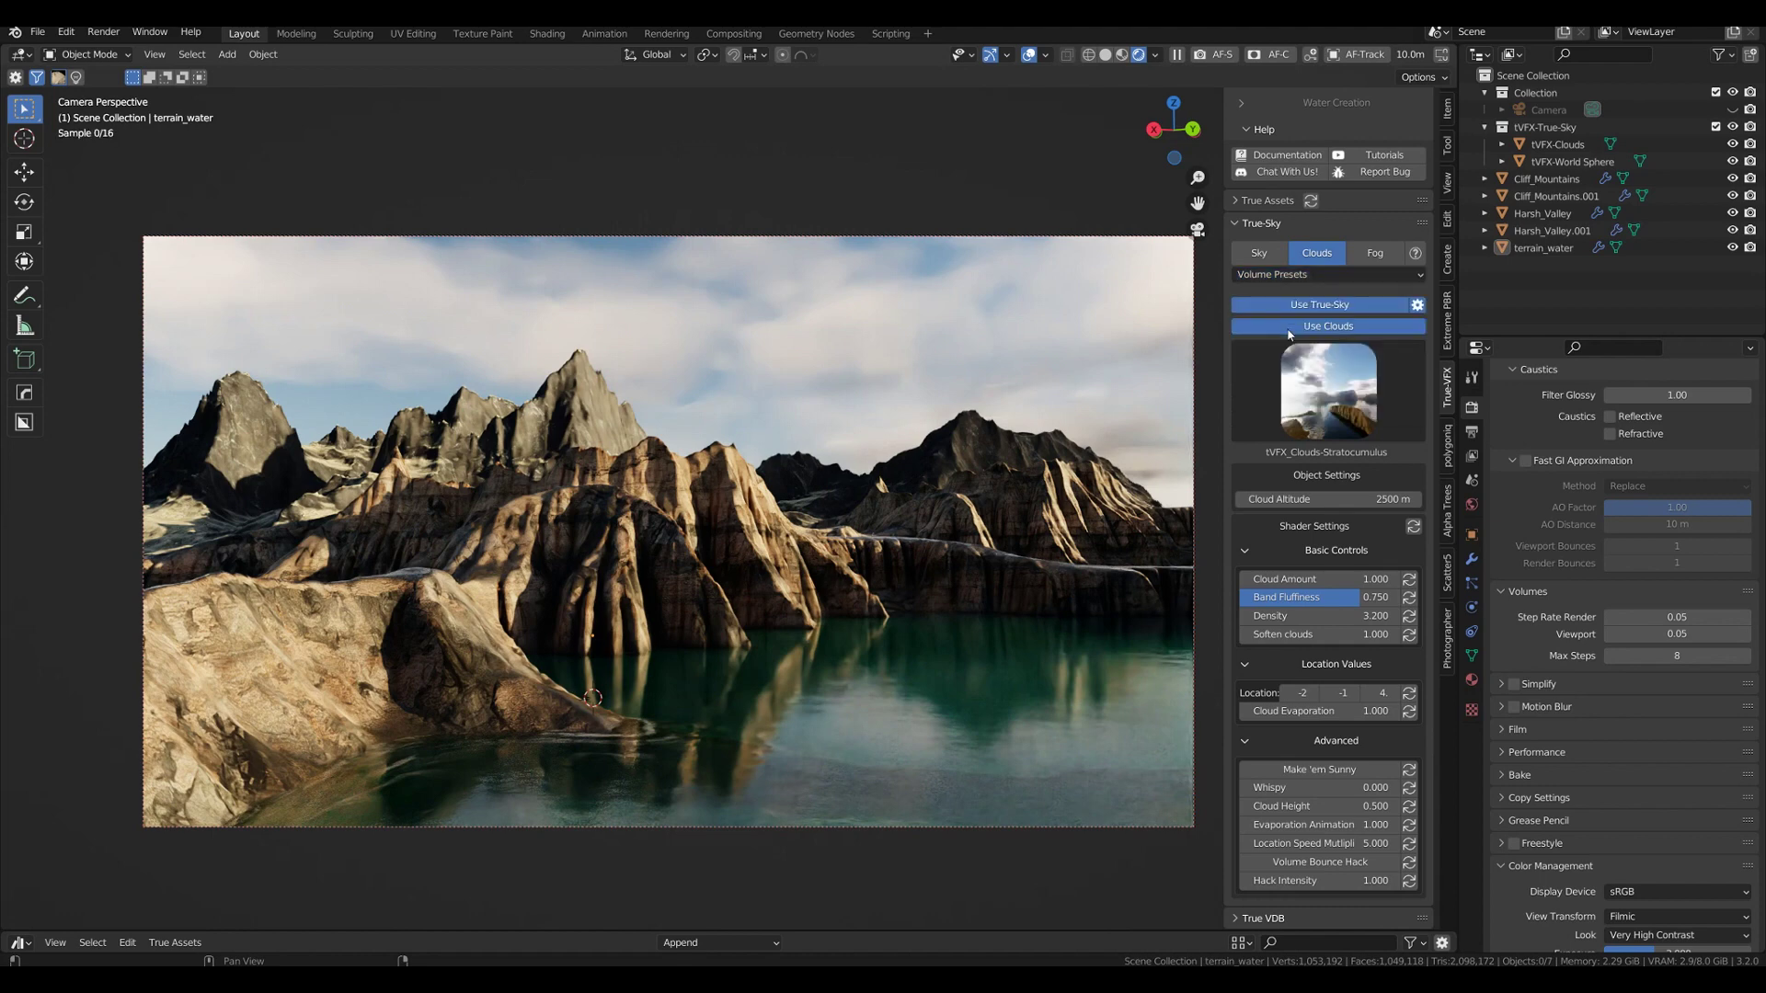
pyautogui.click(1312, 276)
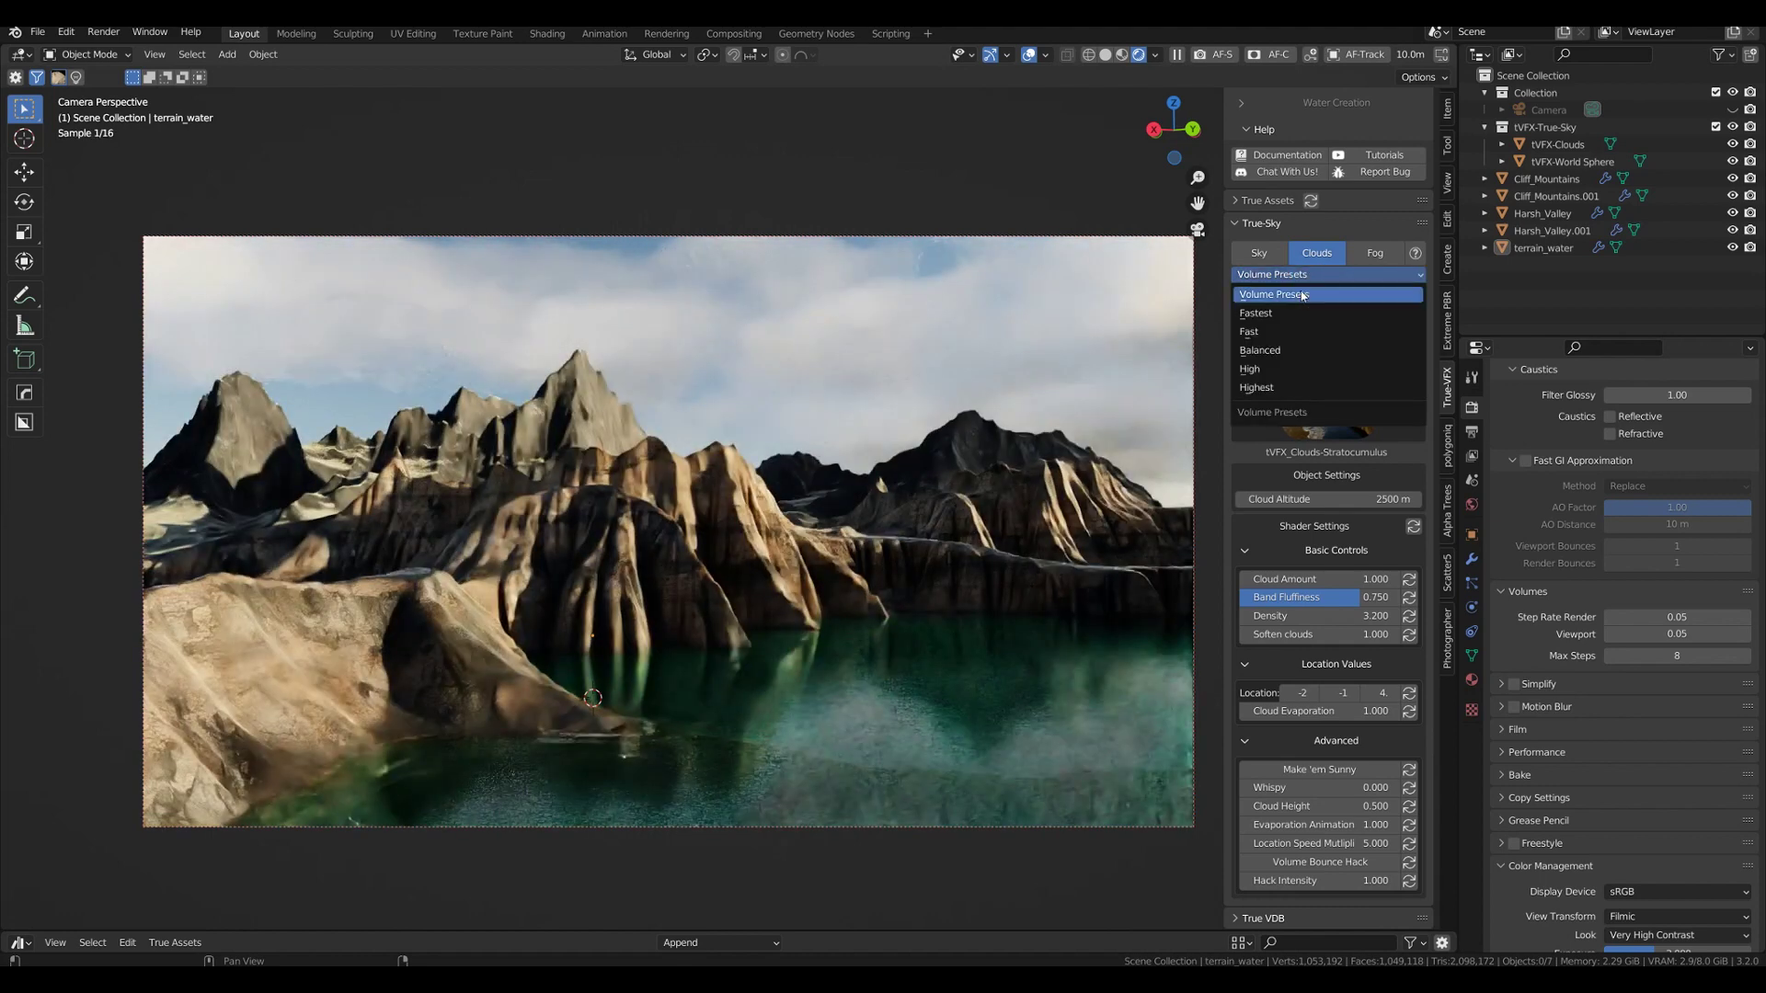
pyautogui.click(1295, 312)
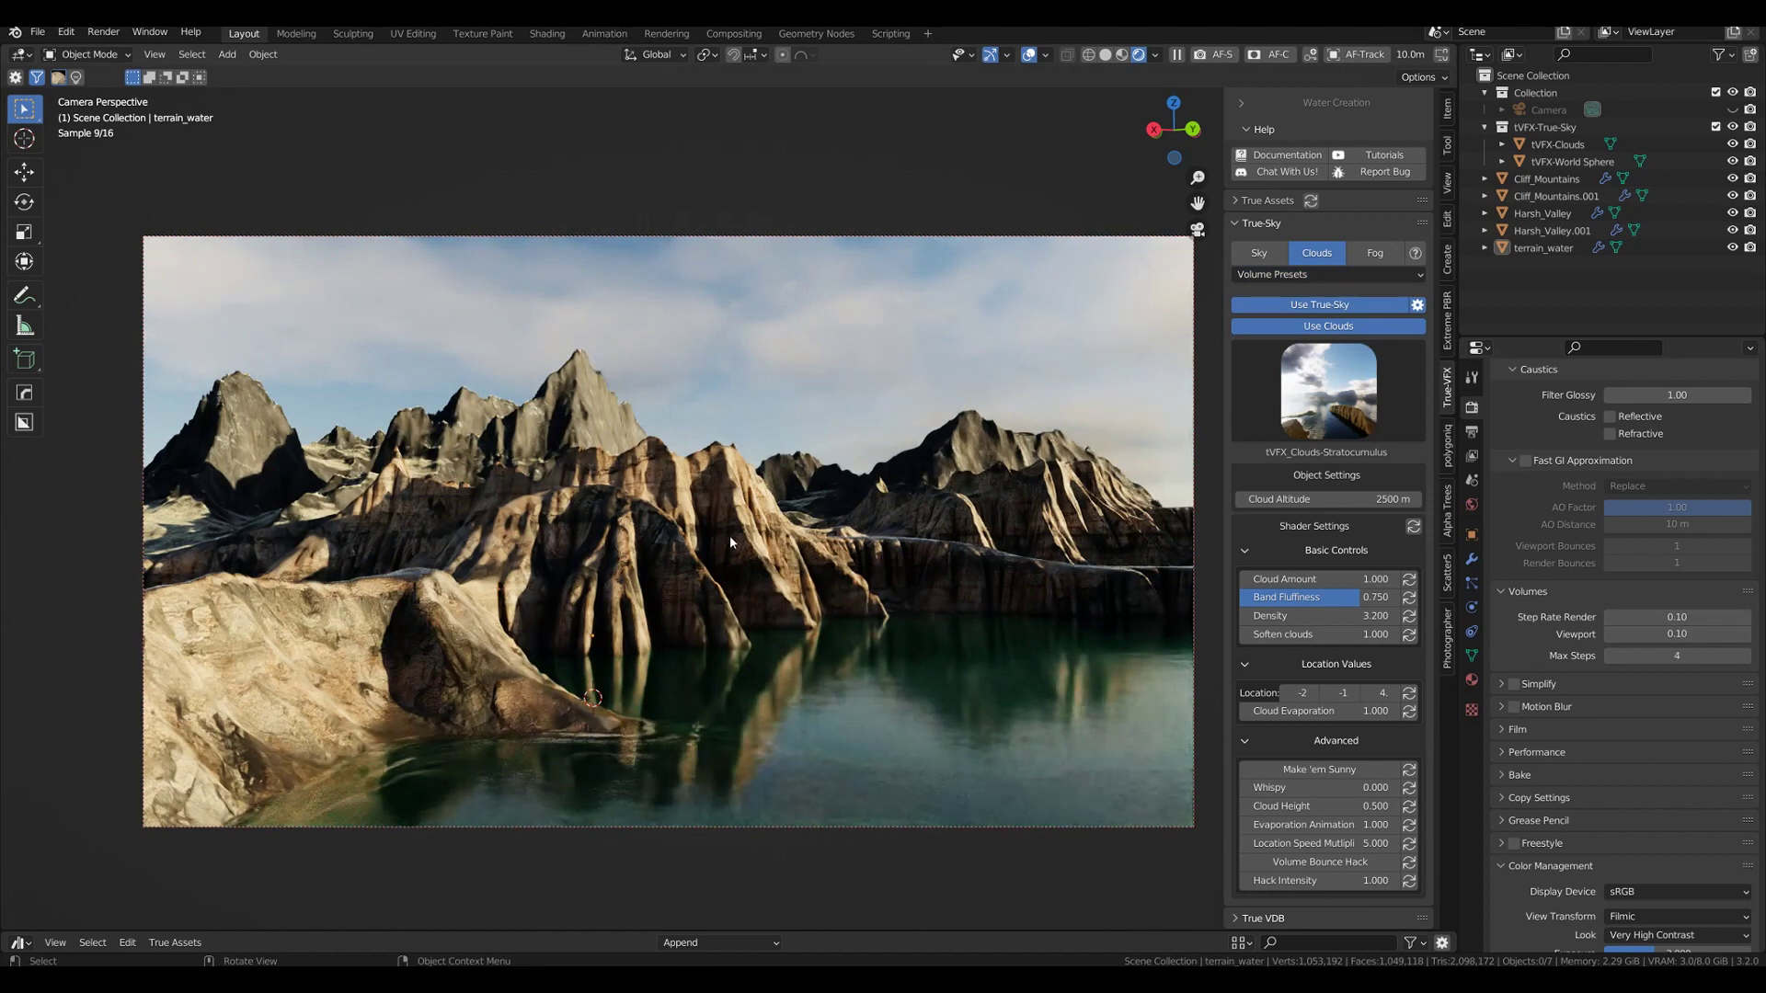
pyautogui.click(1296, 274)
pyautogui.click(1308, 389)
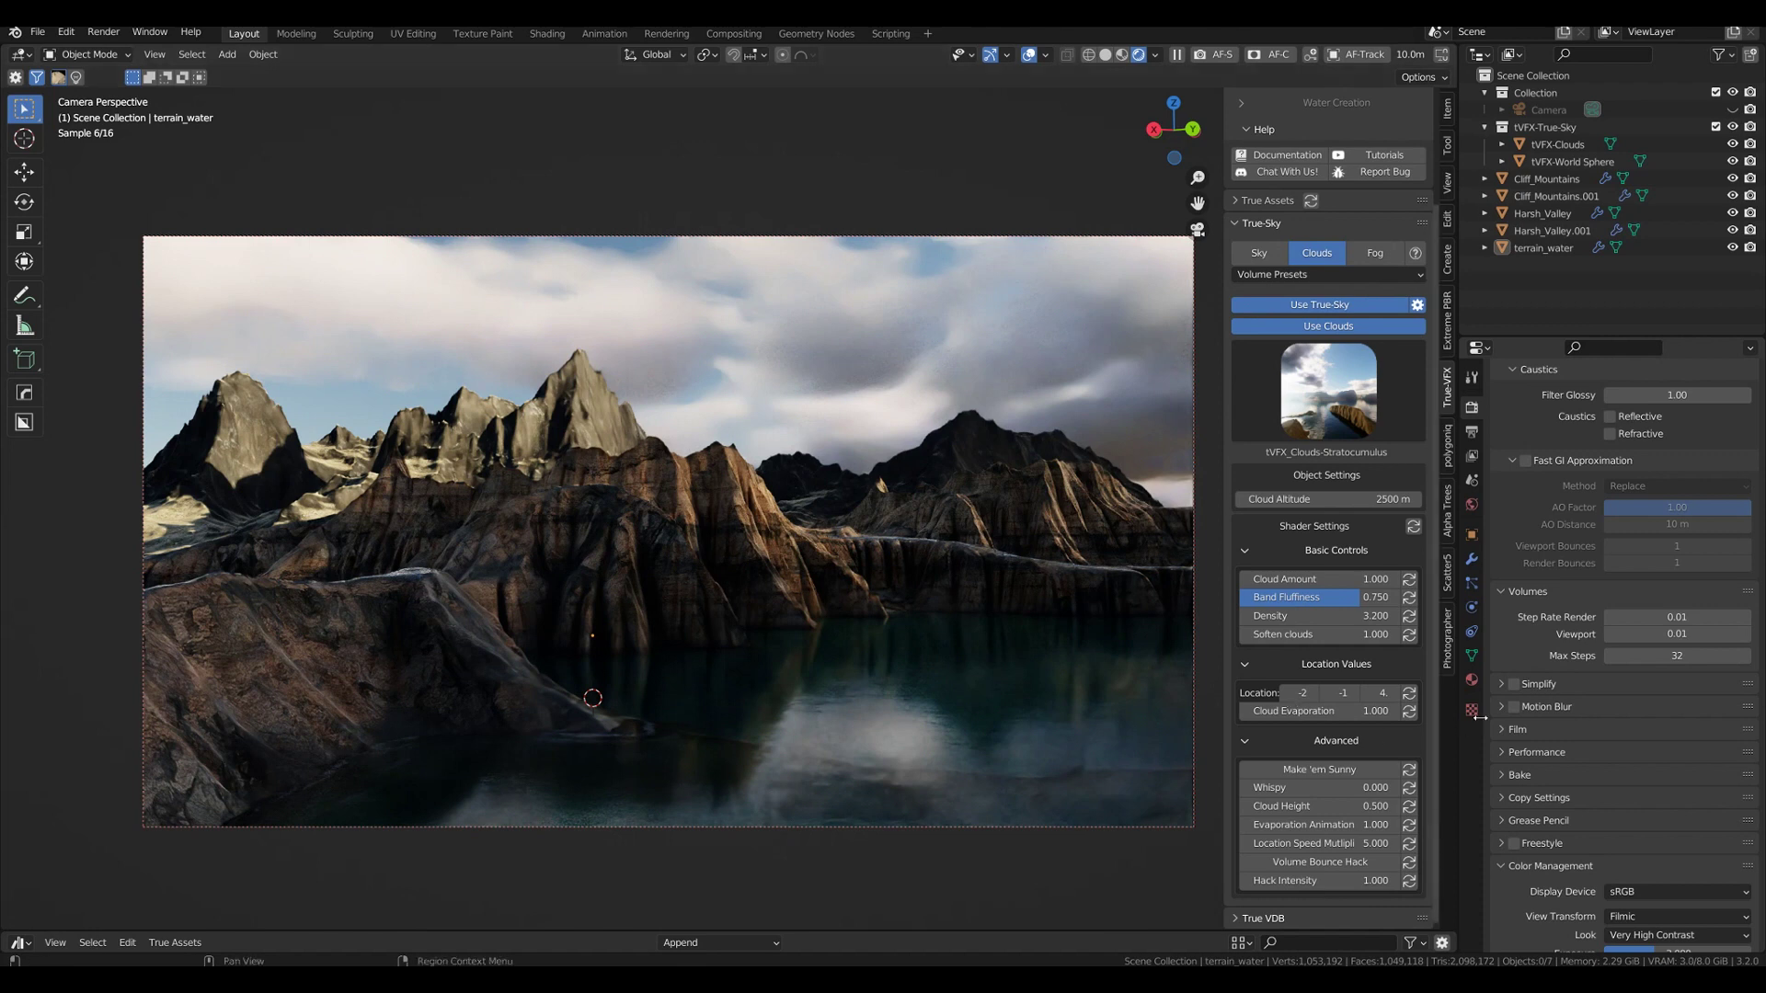
pyautogui.click(1292, 276)
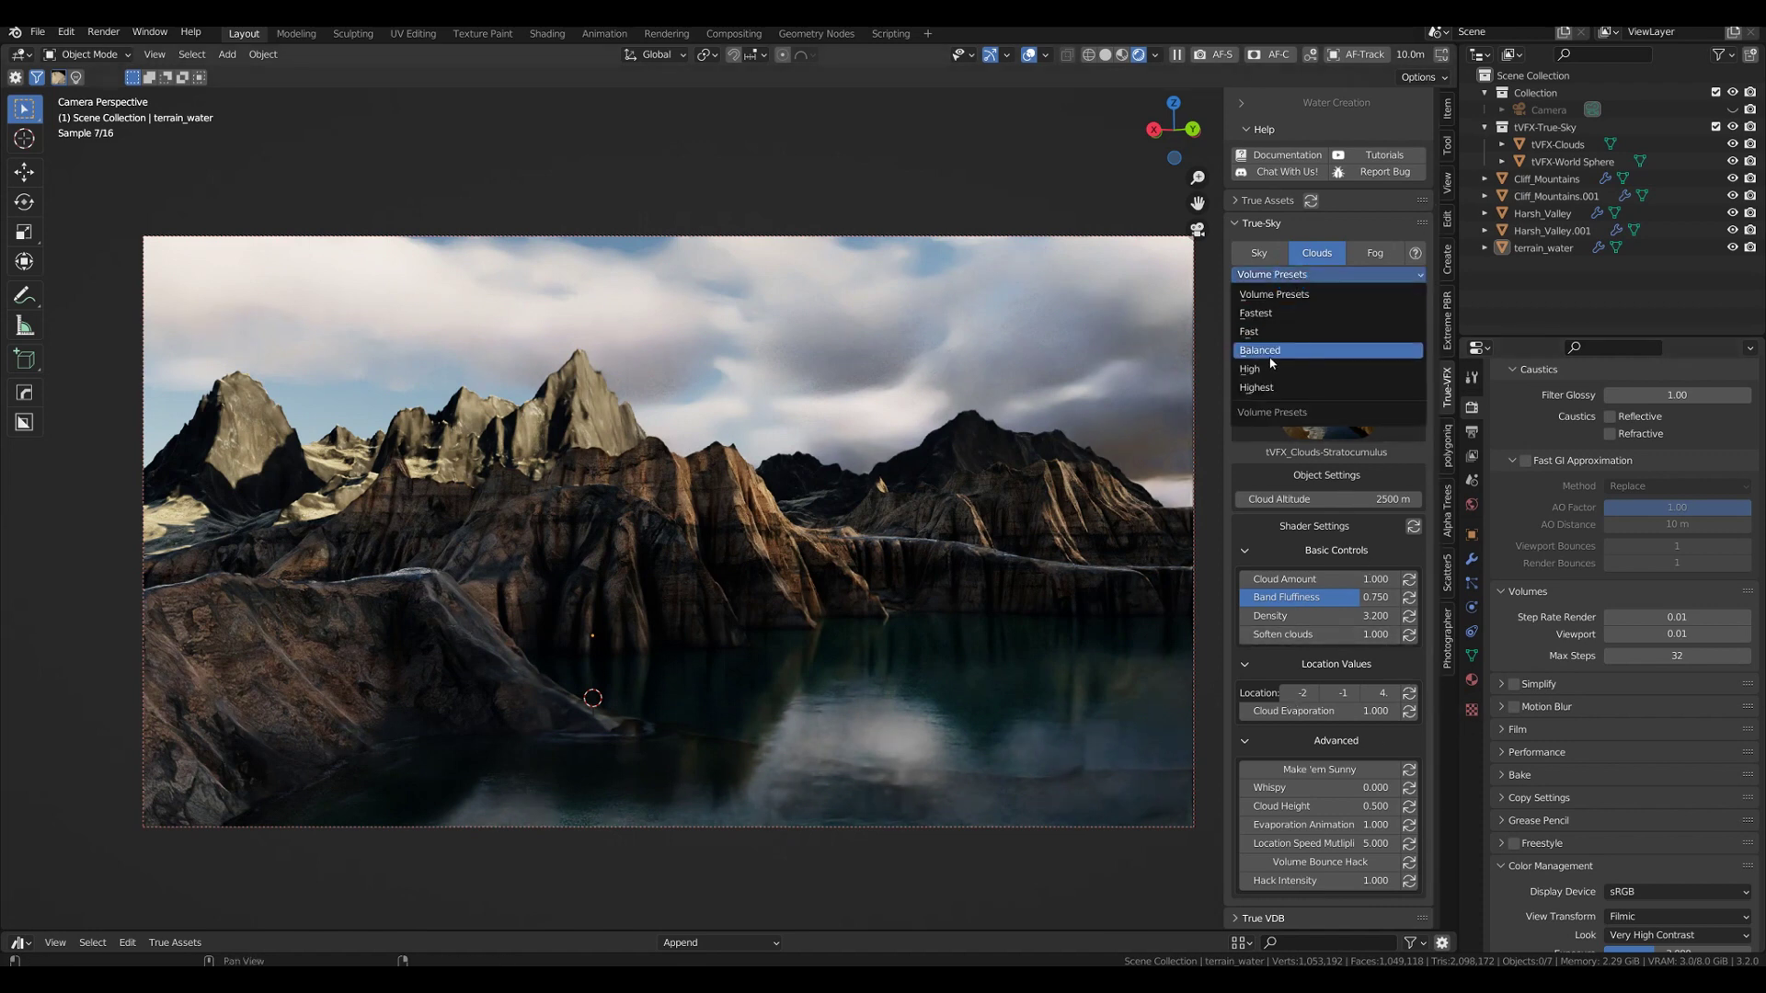